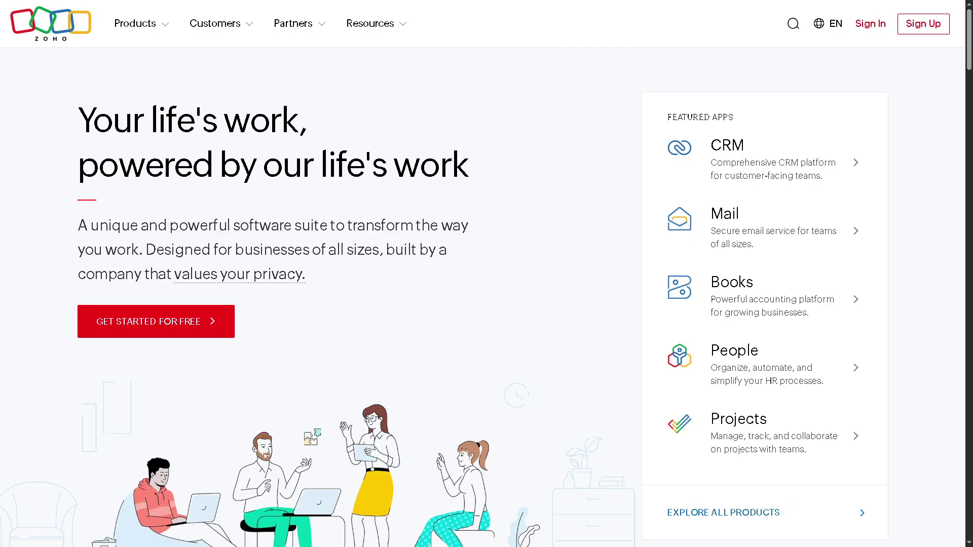
# Start the free Zoho account sign-up from a fullscreen browser
pyautogui.press('F11')
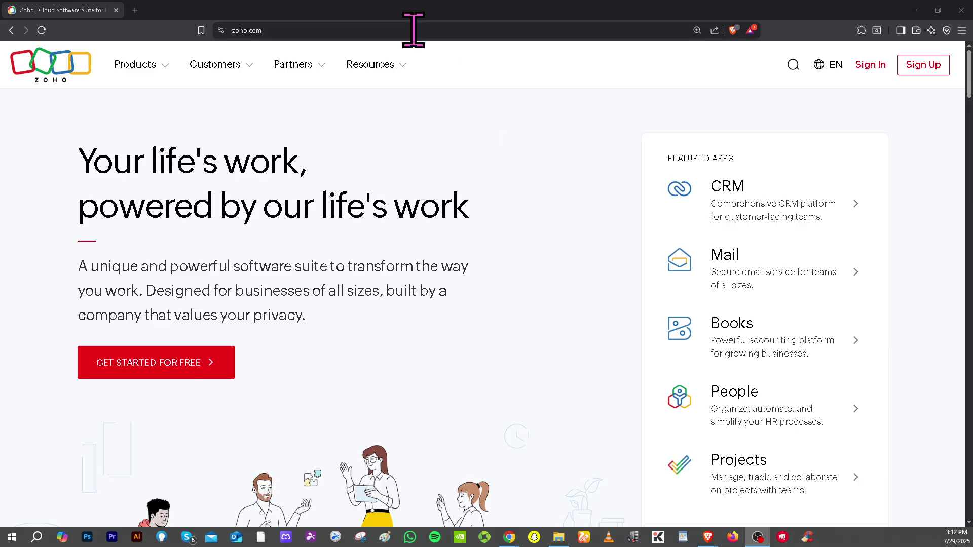
pyautogui.press('F11')
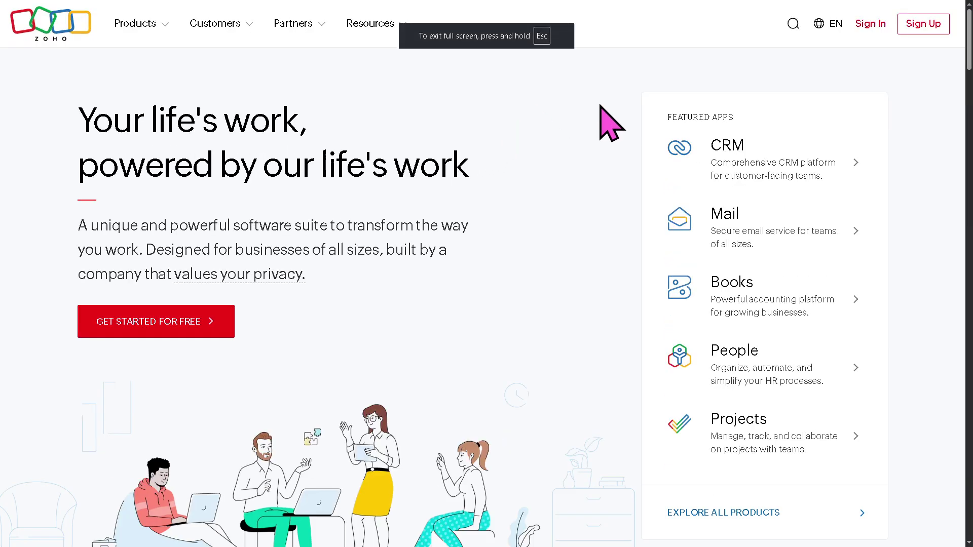
pyautogui.click(926, 27)
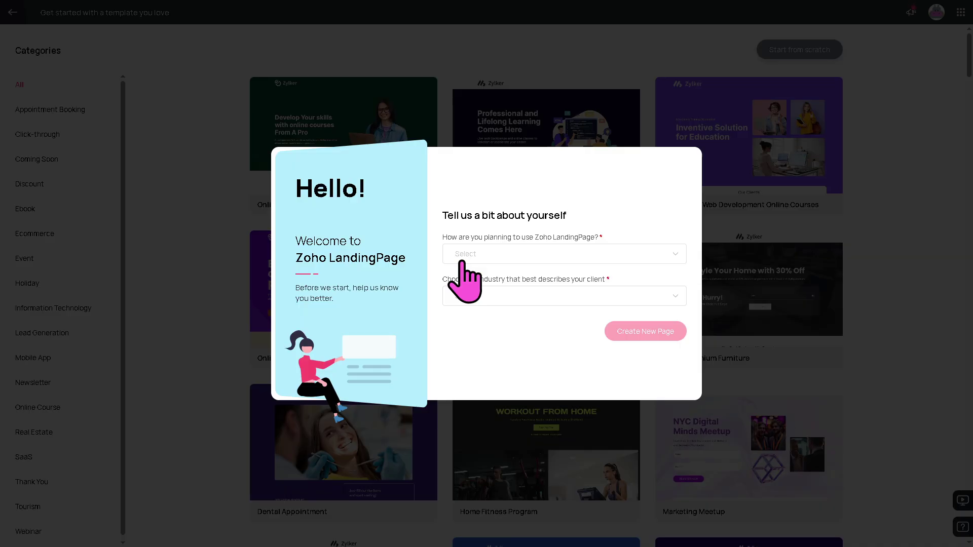
# Answer the welcome questions as a freelancer with an Education client, then create a new page
pyautogui.click(471, 255)
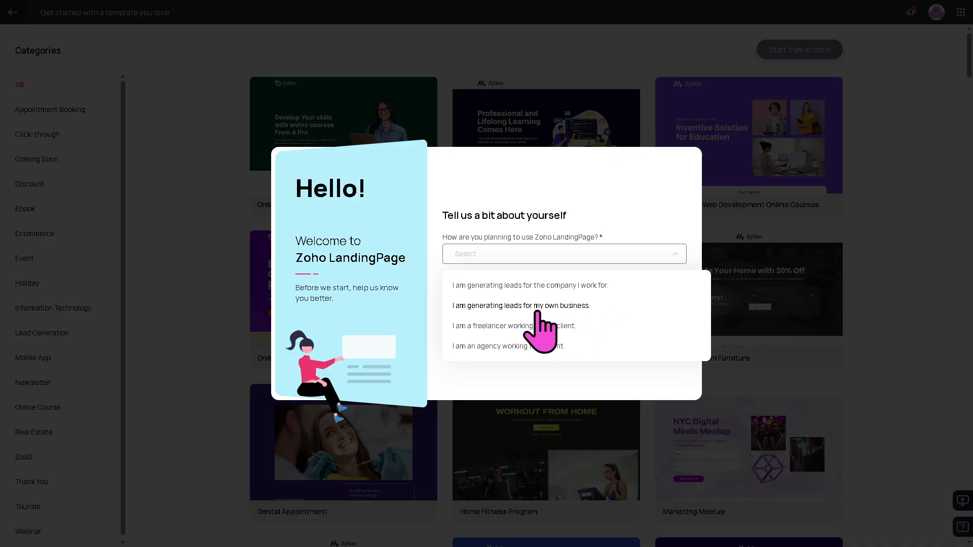
pyautogui.click(516, 325)
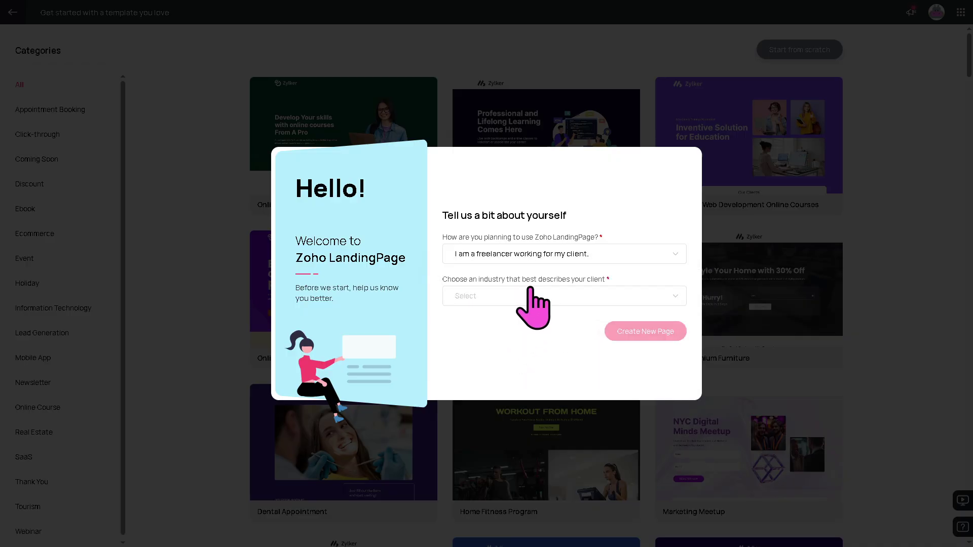
pyautogui.click(530, 298)
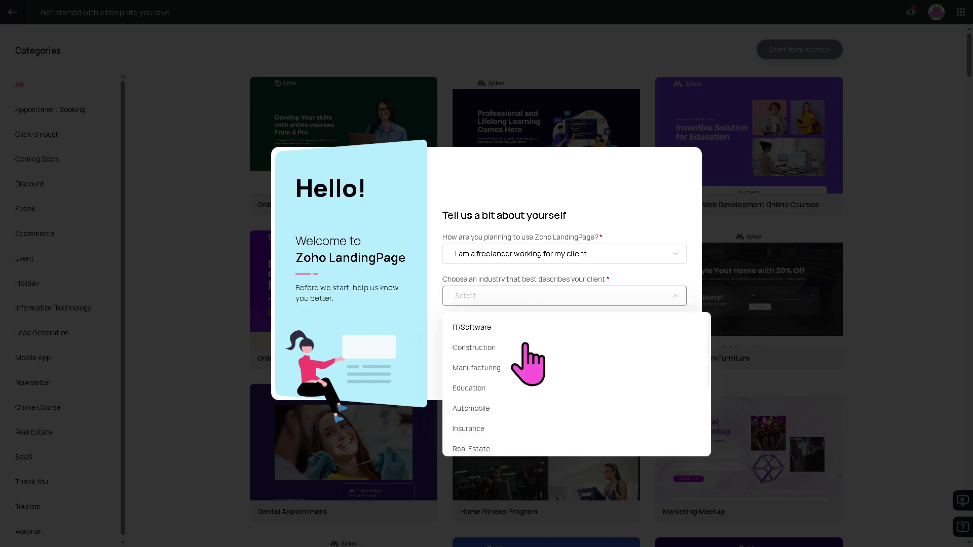
pyautogui.click(474, 388)
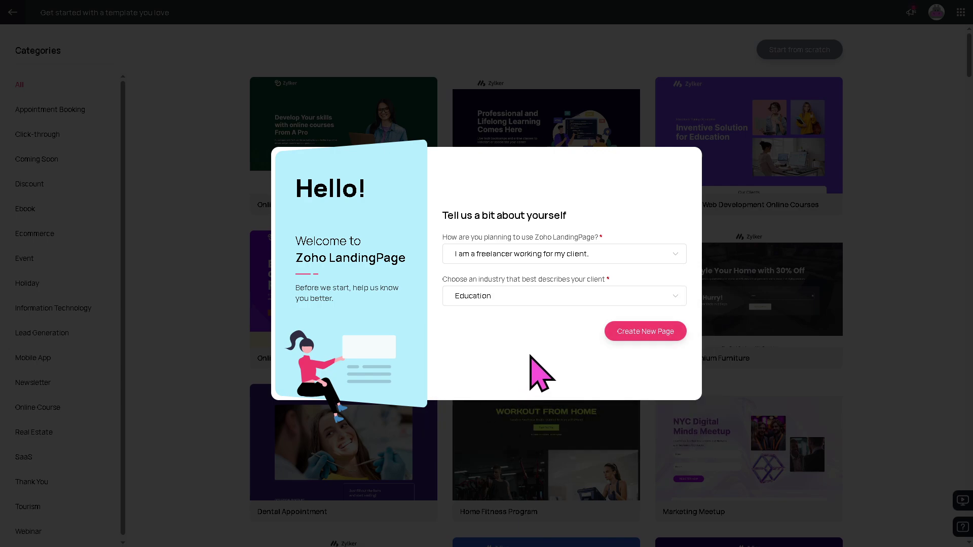
pyautogui.click(647, 332)
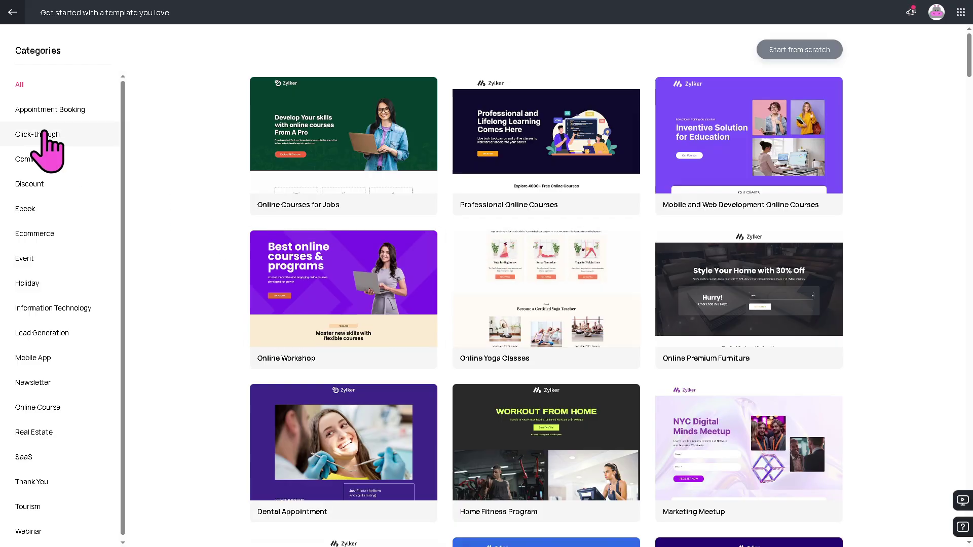
# Browse several template categories and settle on the Coming Soon templates
pyautogui.click(57, 110)
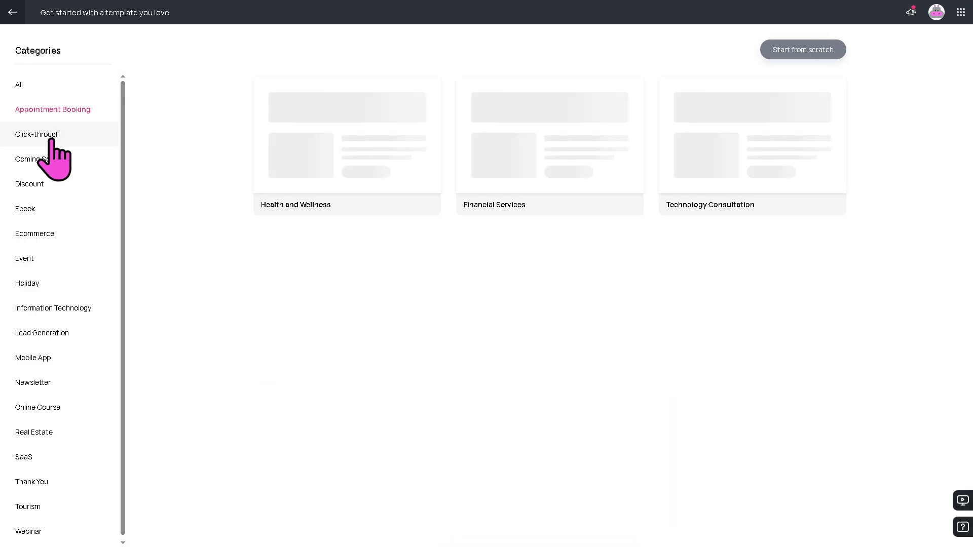
pyautogui.click(53, 134)
pyautogui.click(44, 159)
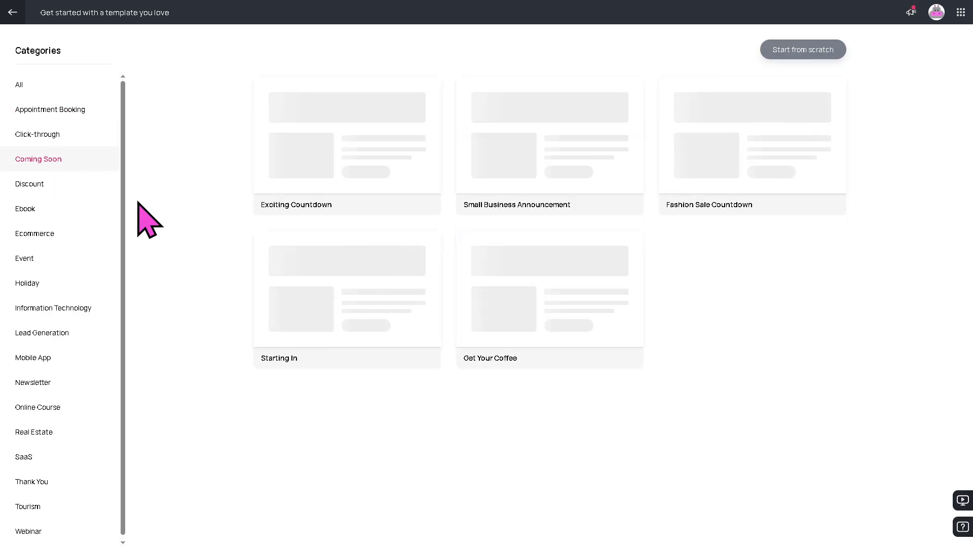
pyautogui.click(43, 187)
pyautogui.click(35, 210)
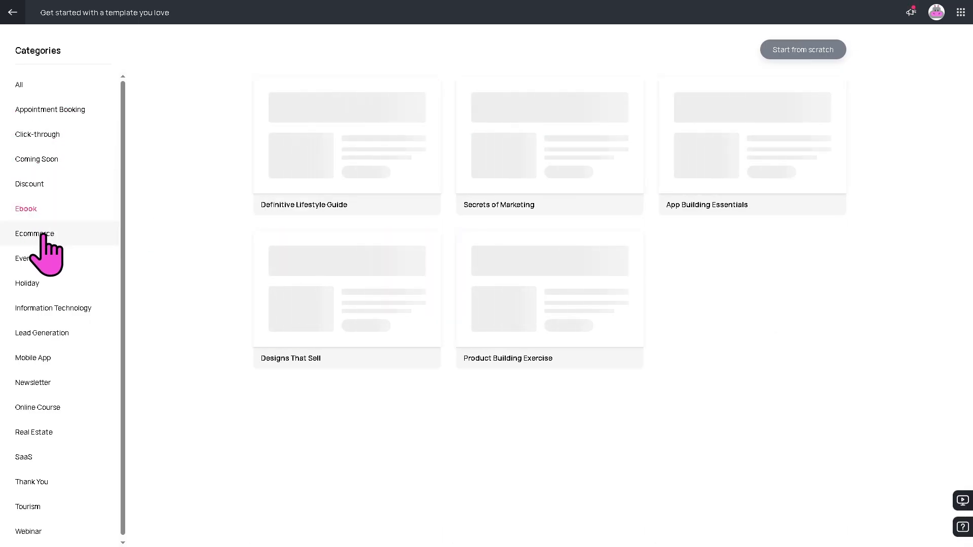
pyautogui.click(36, 234)
pyautogui.click(26, 258)
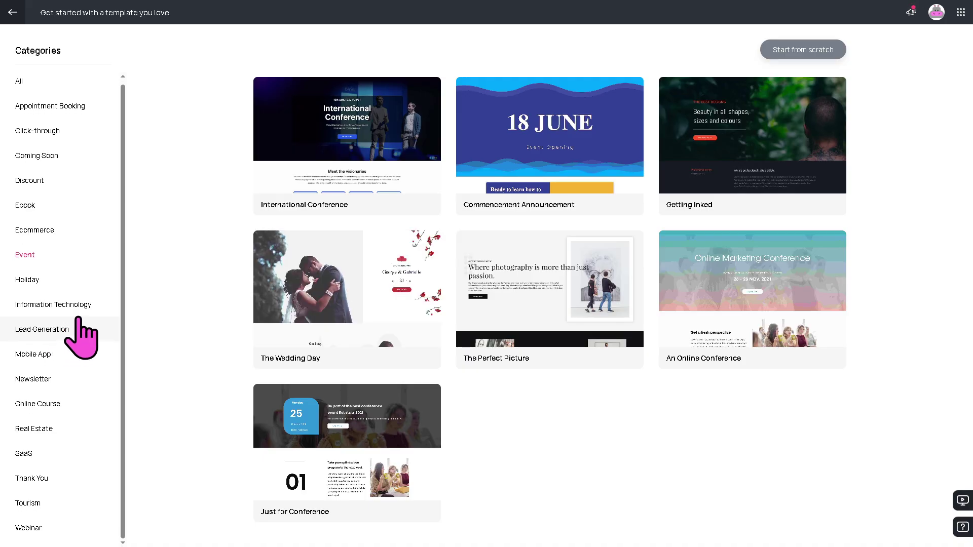
pyautogui.click(50, 112)
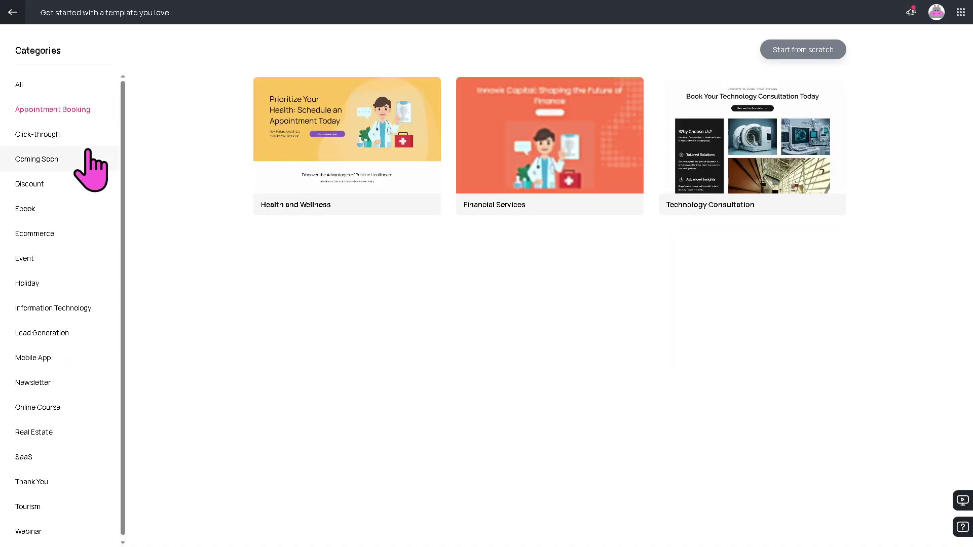
pyautogui.click(60, 136)
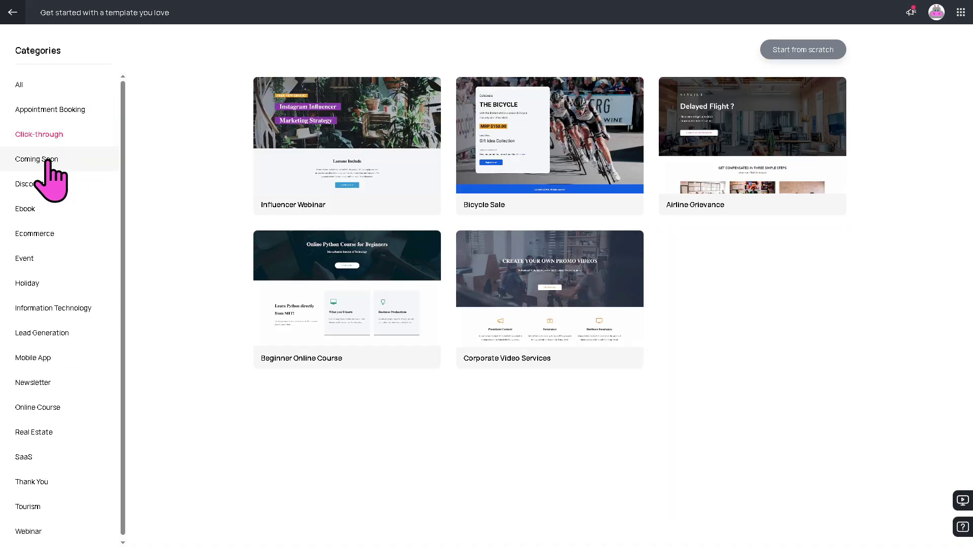
pyautogui.click(48, 161)
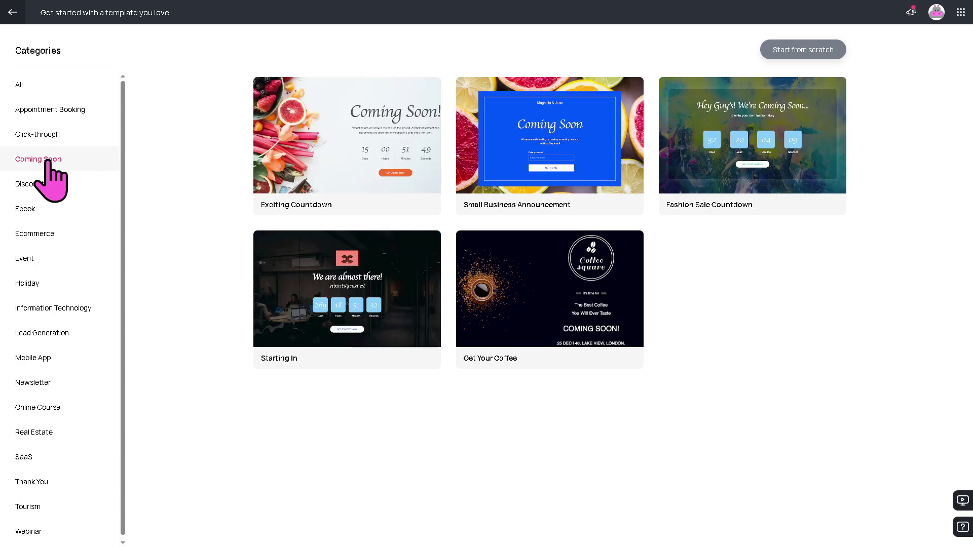
pyautogui.moveTo(364, 127)
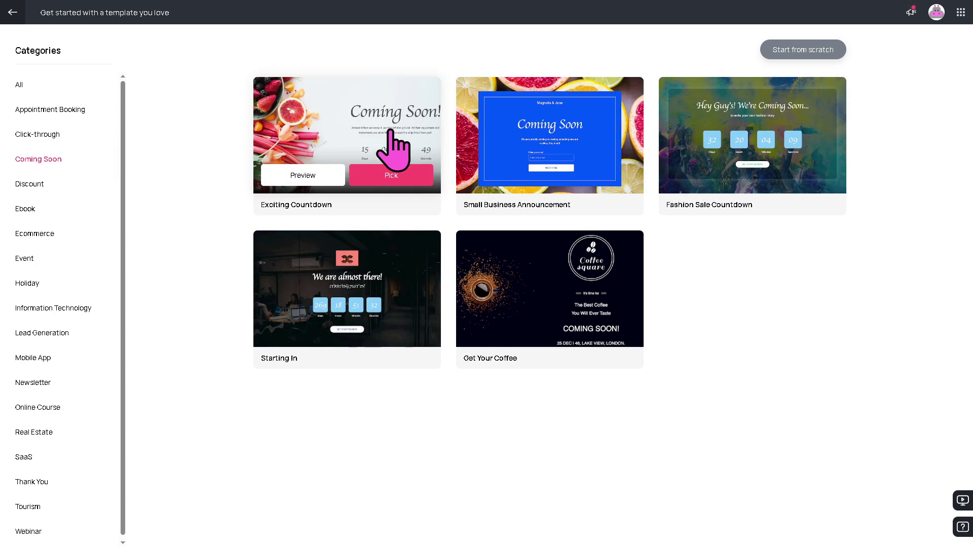
# Preview Exciting Countdown in desktop, tablet and mobile views, then start building from it
pyautogui.click(307, 177)
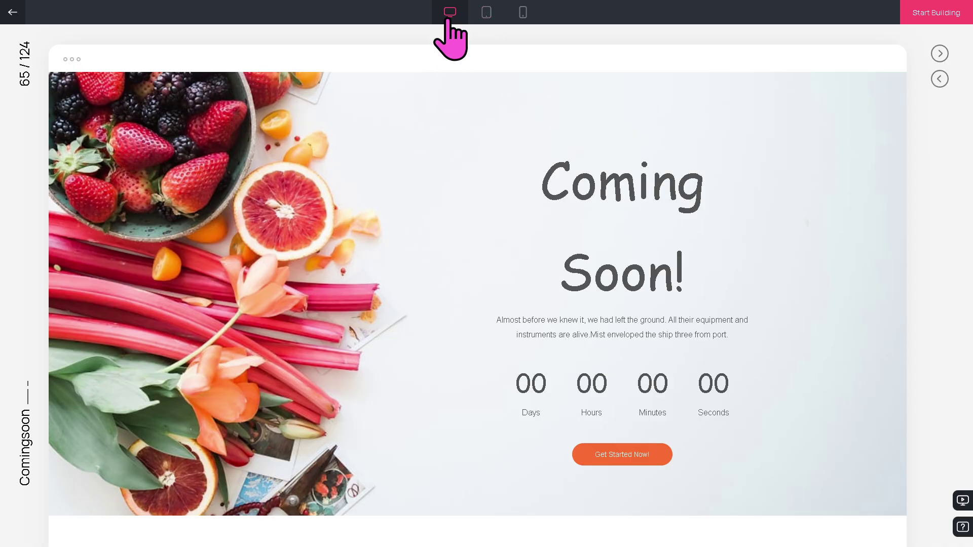
pyautogui.click(485, 13)
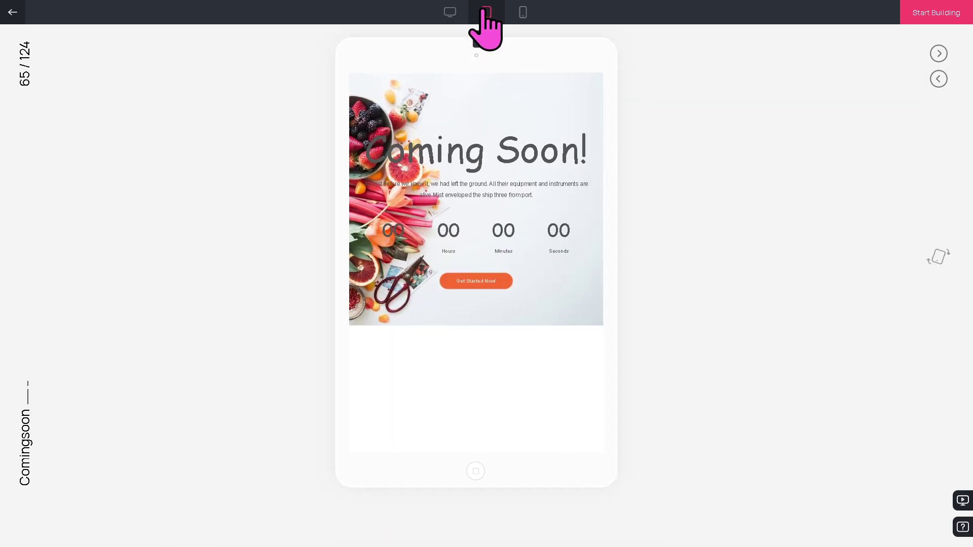
pyautogui.click(521, 12)
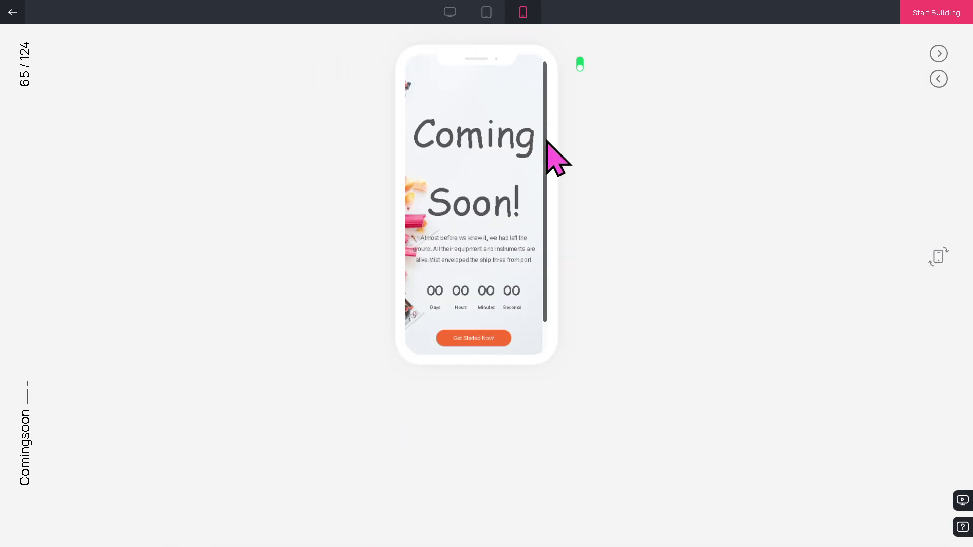
pyautogui.scroll(-1, 546, 144)
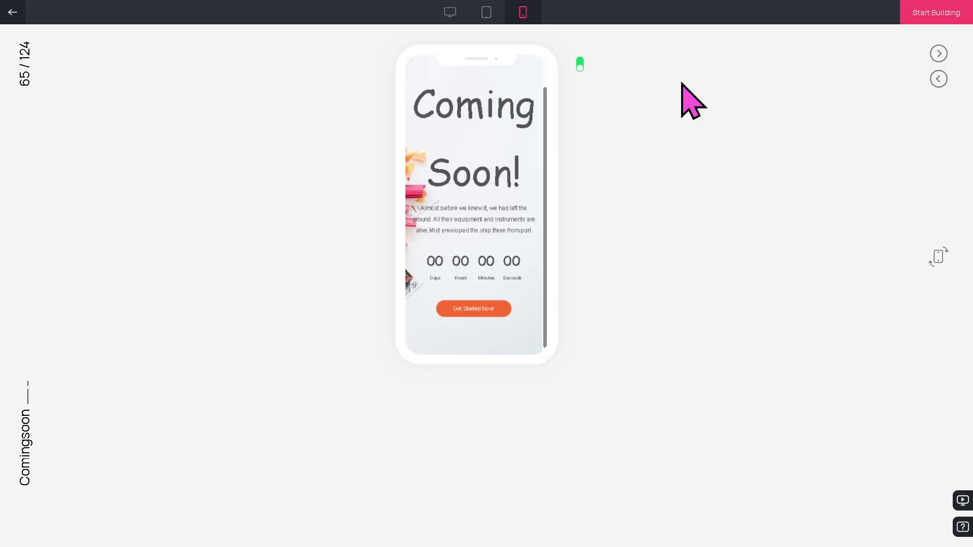
pyautogui.click(933, 26)
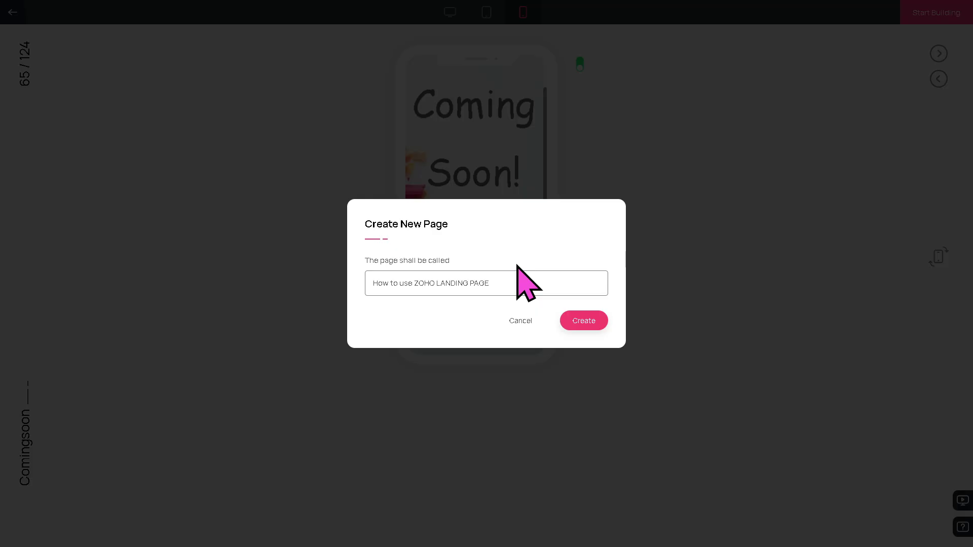
# Confirm the page name 'How to use ZOHO LANDING PAGE' and create the page
pyautogui.hotkey('ctrl', 'a')
pyautogui.hotkey('ctrl', 'c')
pyautogui.click(580, 320)
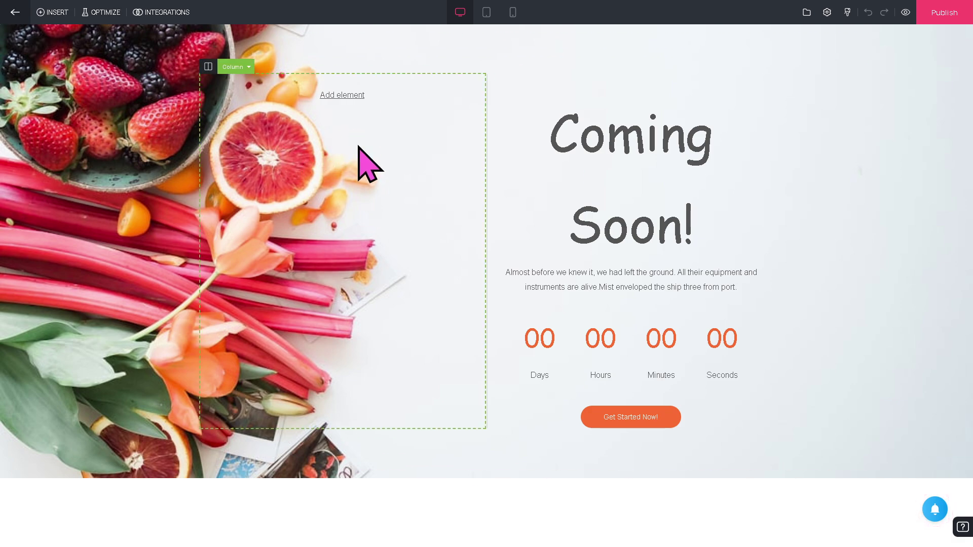
# Insert the first About section template, with team photo and Valid Education text, below the hero
pyautogui.moveTo(353, 146); pyautogui.dragTo(60, 26)
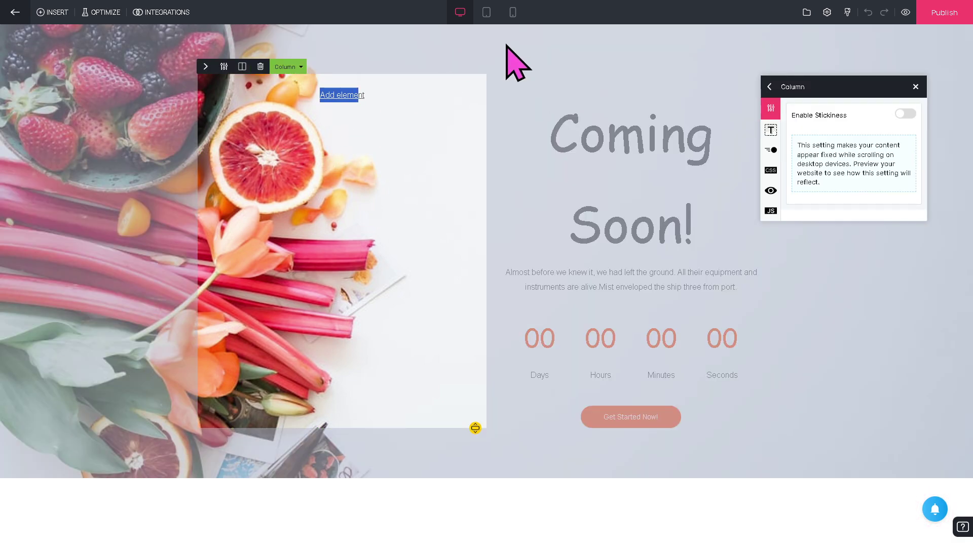
pyautogui.click(50, 13)
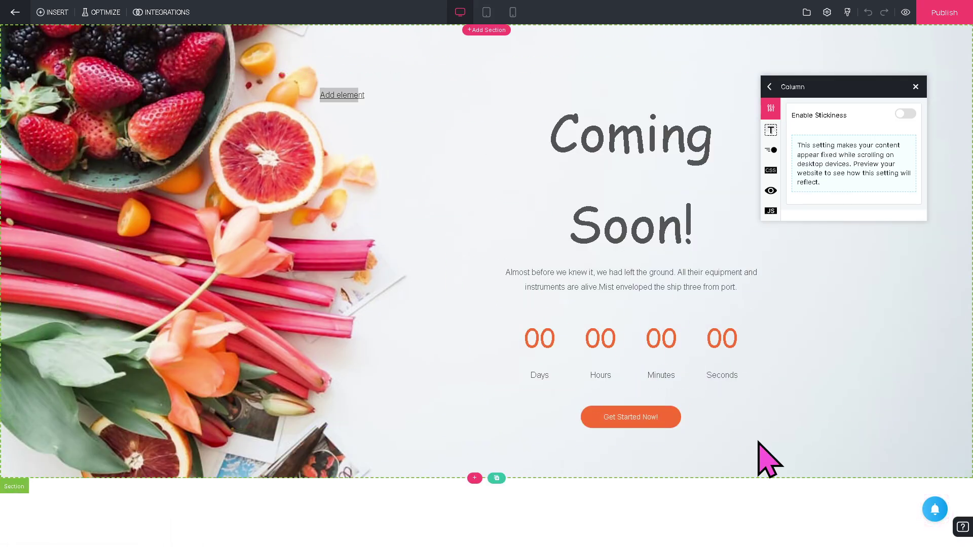
pyautogui.click(475, 477)
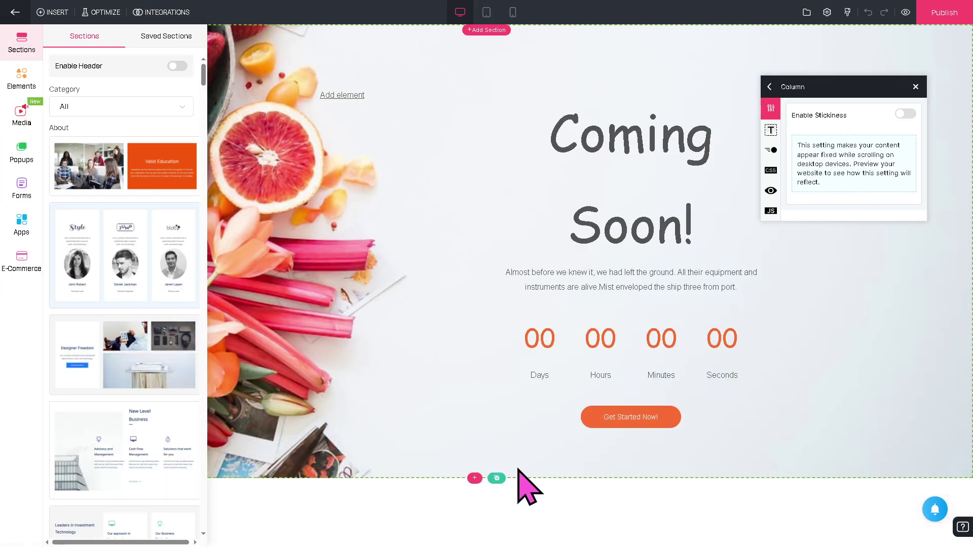
pyautogui.moveTo(138, 189); pyautogui.dragTo(364, 517)
pyautogui.scroll(-4, 625, 504)
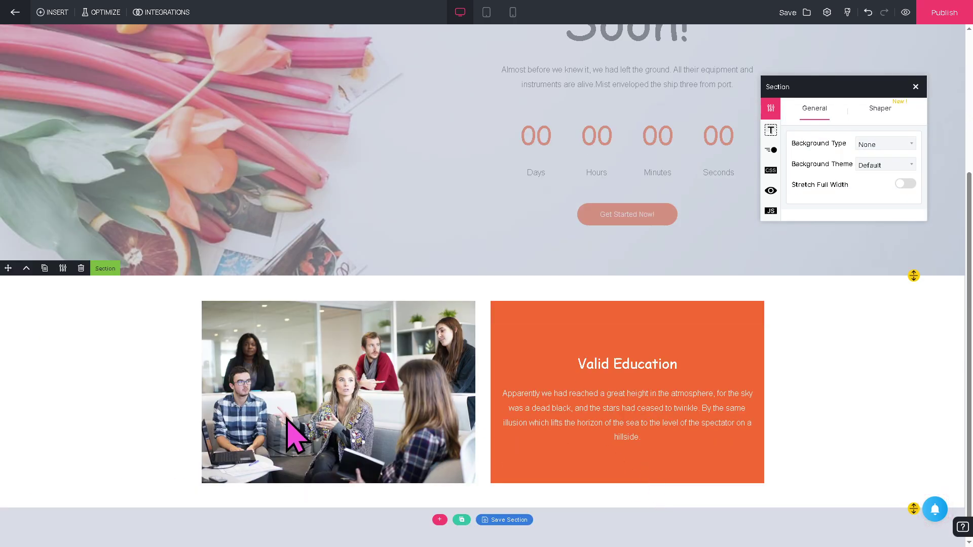
# Select the About photo's parent column and check its Show on Device visibility settings
pyautogui.click(294, 362)
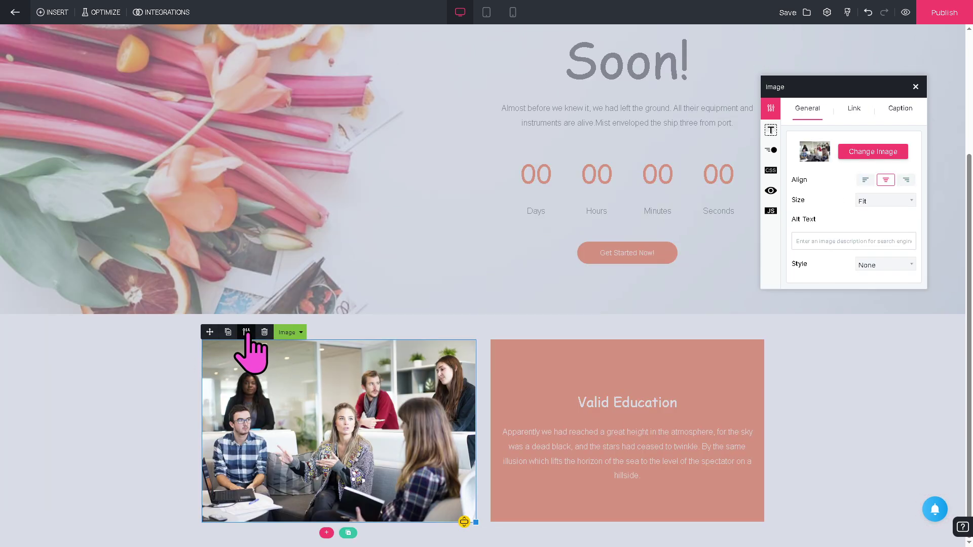
pyautogui.click(302, 333)
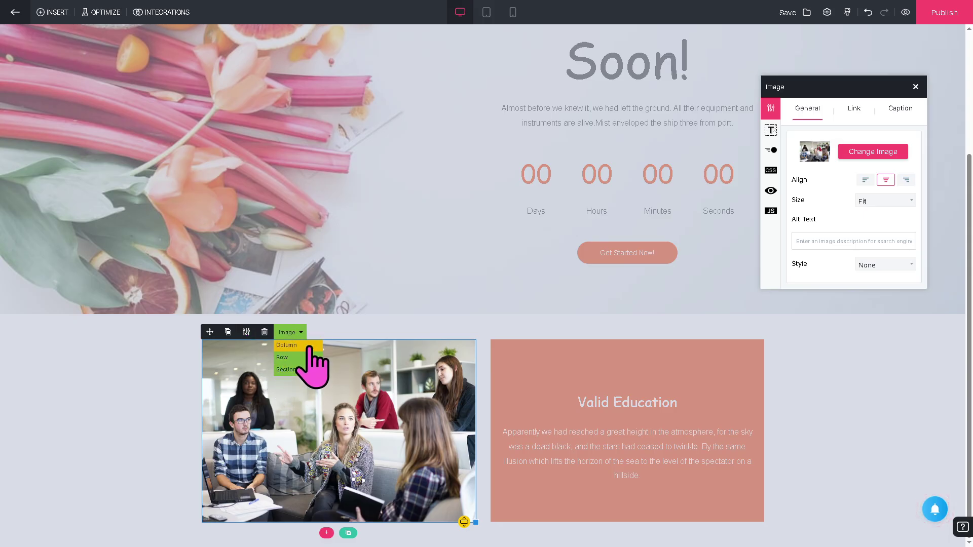
pyautogui.click(309, 346)
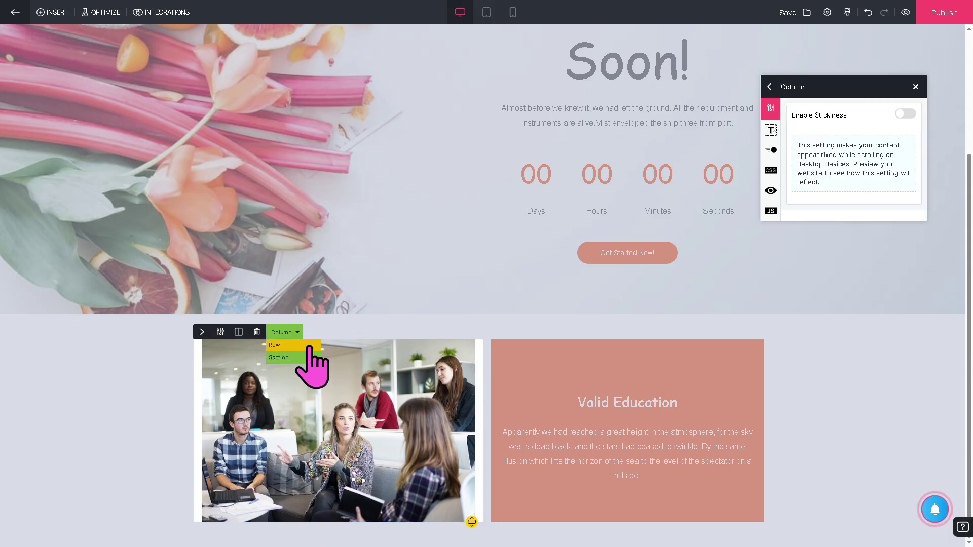
pyautogui.click(770, 191)
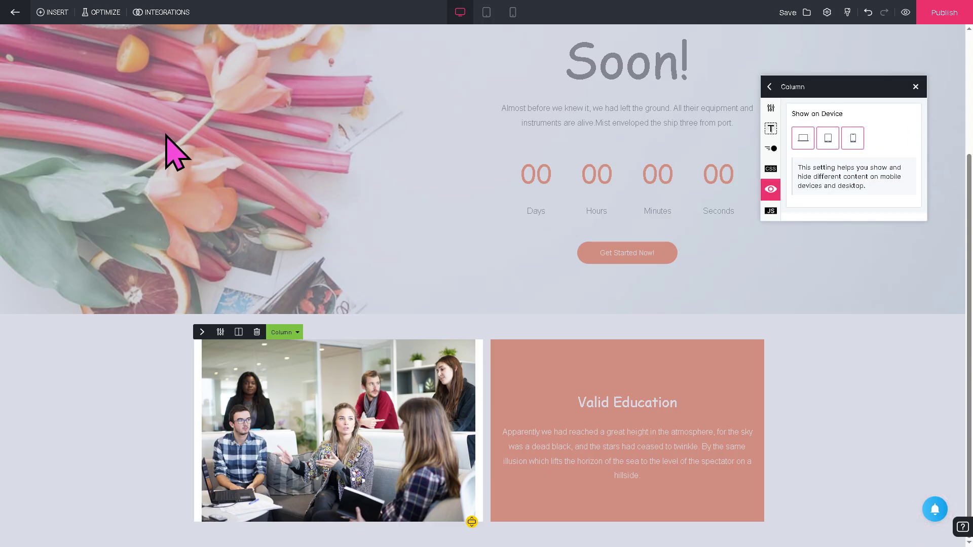
pyautogui.click(176, 152)
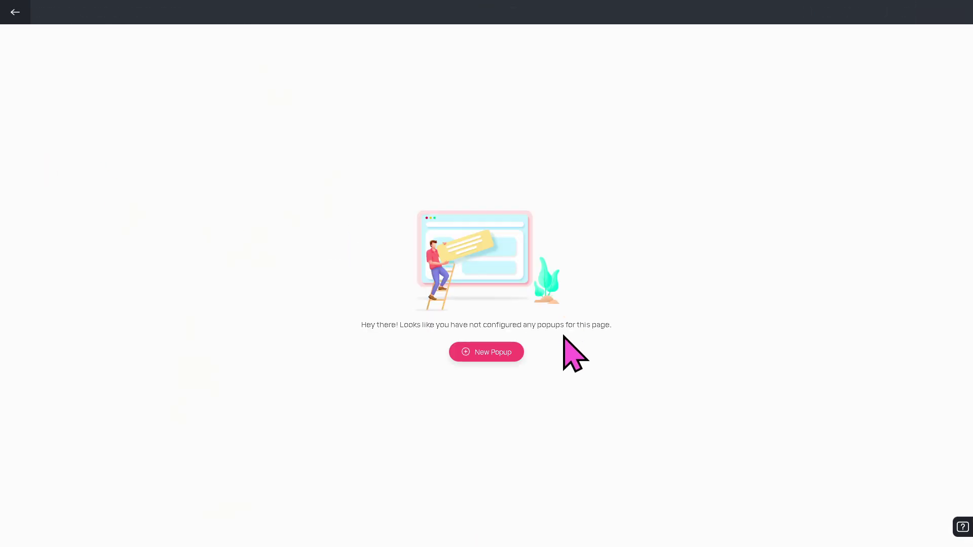
# Create a new popup from the Exclusive Access template
pyautogui.click(490, 352)
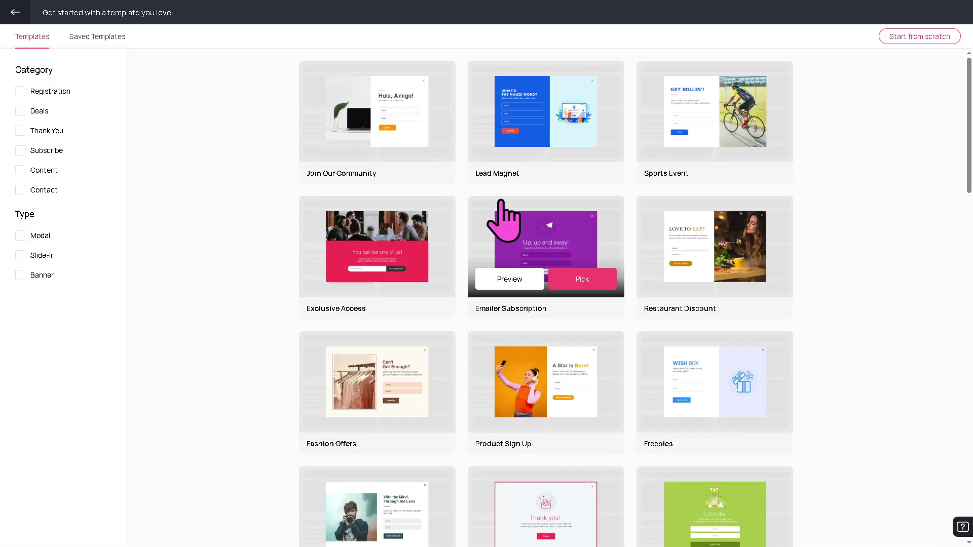
pyautogui.moveTo(397, 257)
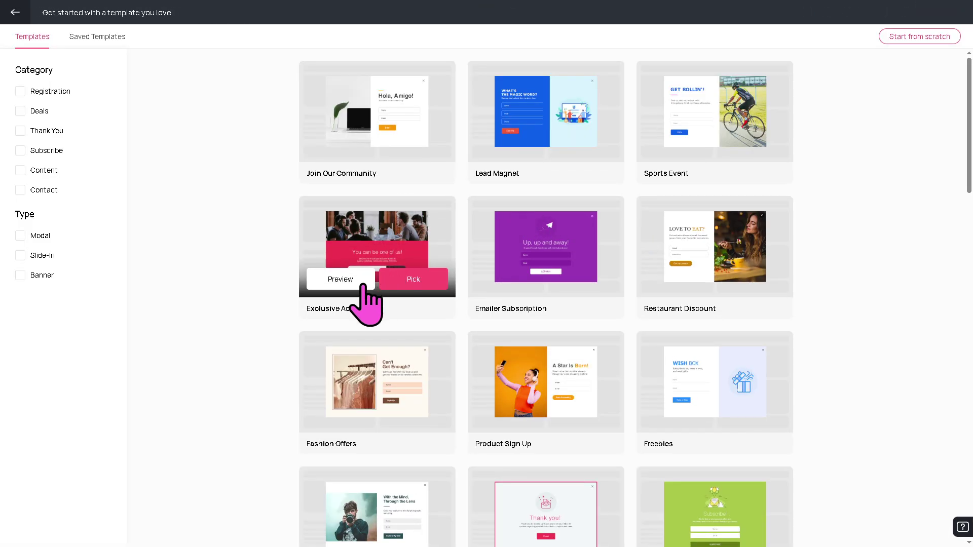
pyautogui.click(413, 279)
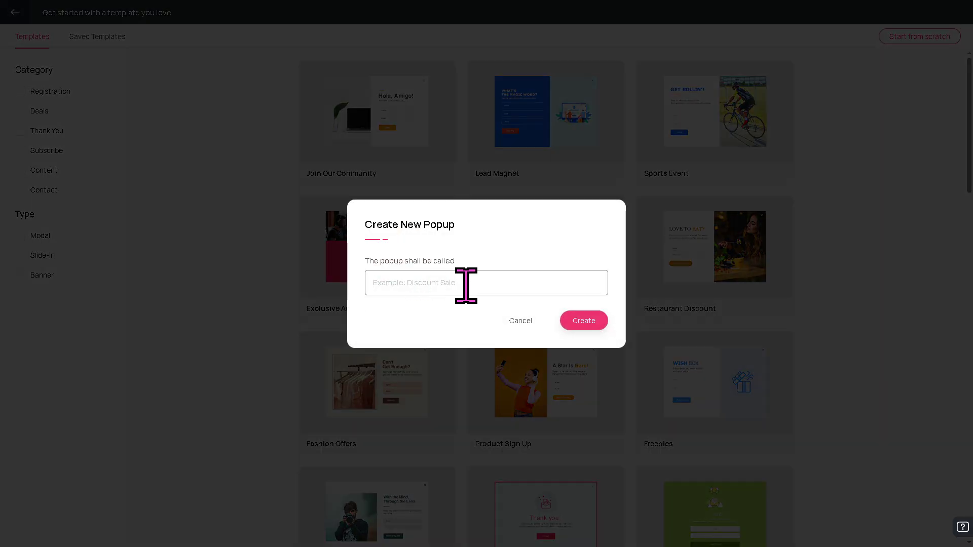
pyautogui.click(585, 321)
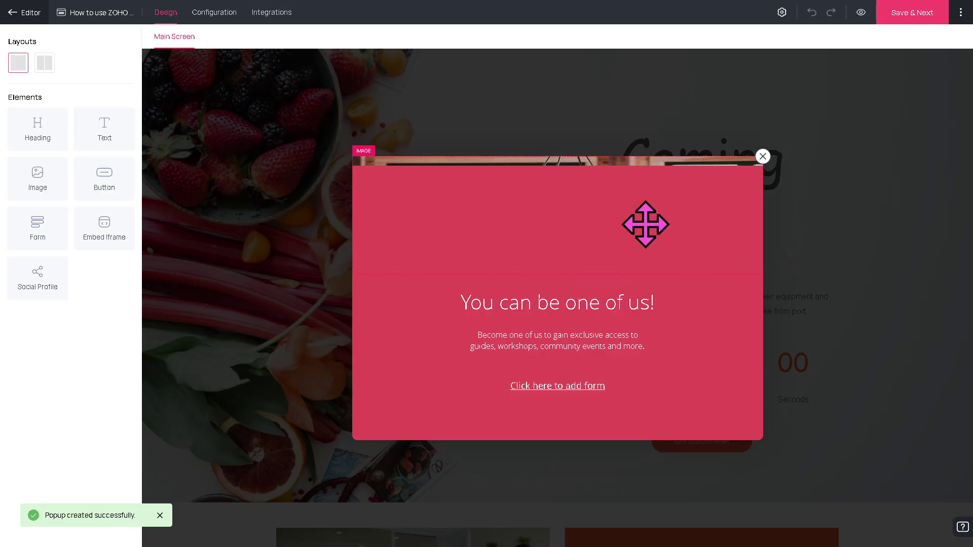
# Move the popup photo below the description and paste 'How to use ZOHO LANDING PAGE' as heading
pyautogui.moveTo(643, 223); pyautogui.dragTo(652, 272)
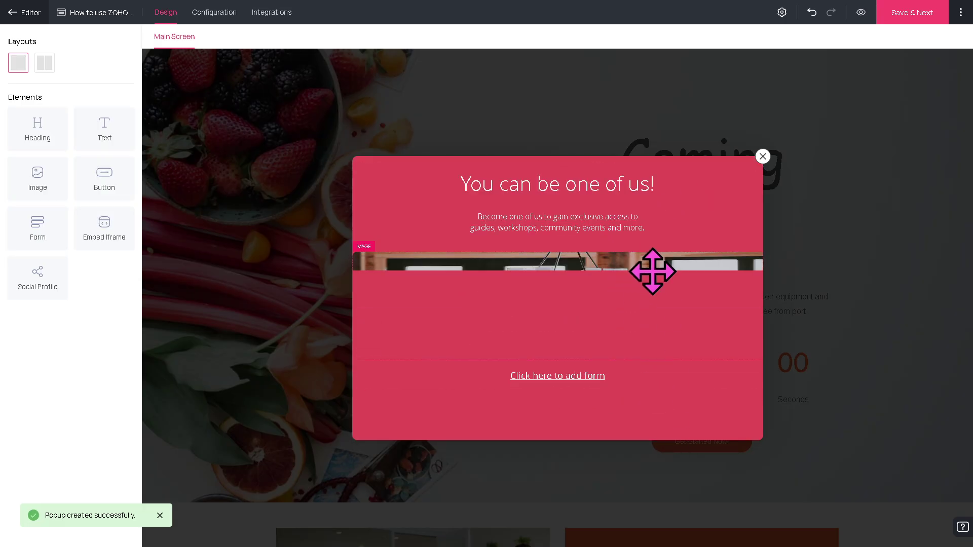
pyautogui.click(747, 424)
pyautogui.tripleClick(615, 180)
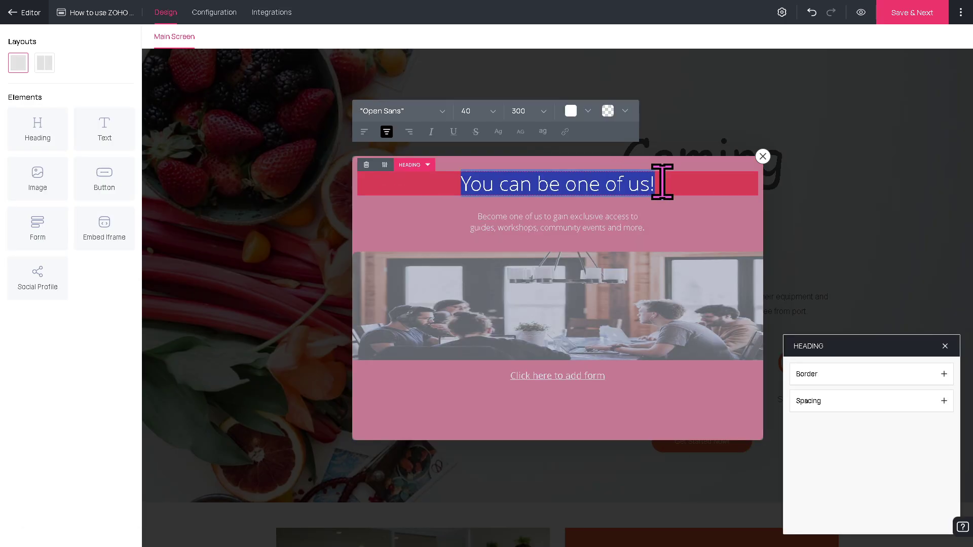
pyautogui.hotkey('ctrl', 'v')
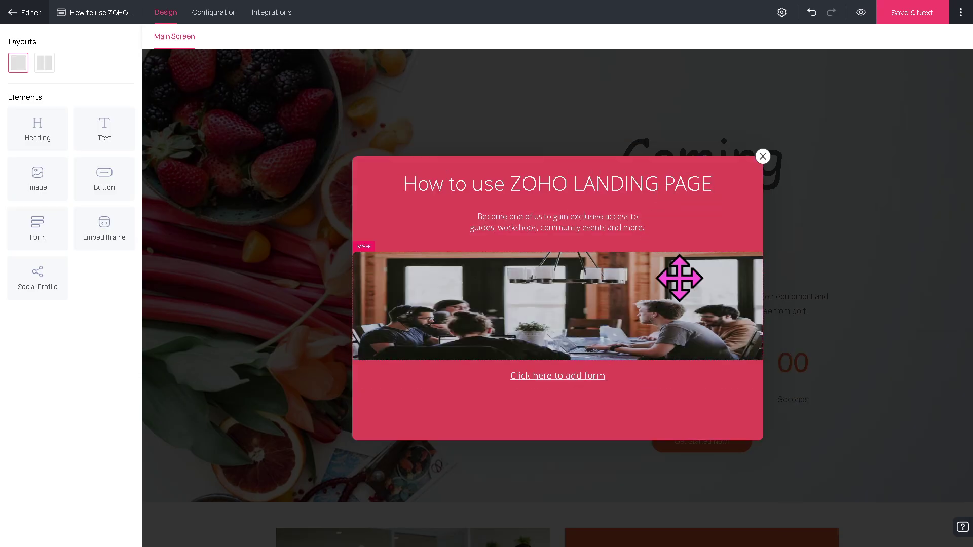
pyautogui.tripleClick(678, 228)
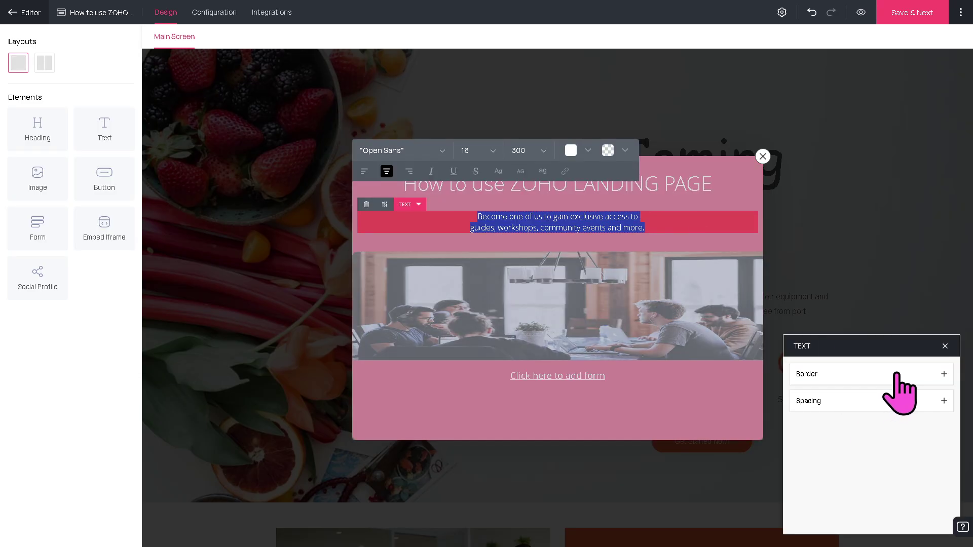
pyautogui.click(272, 216)
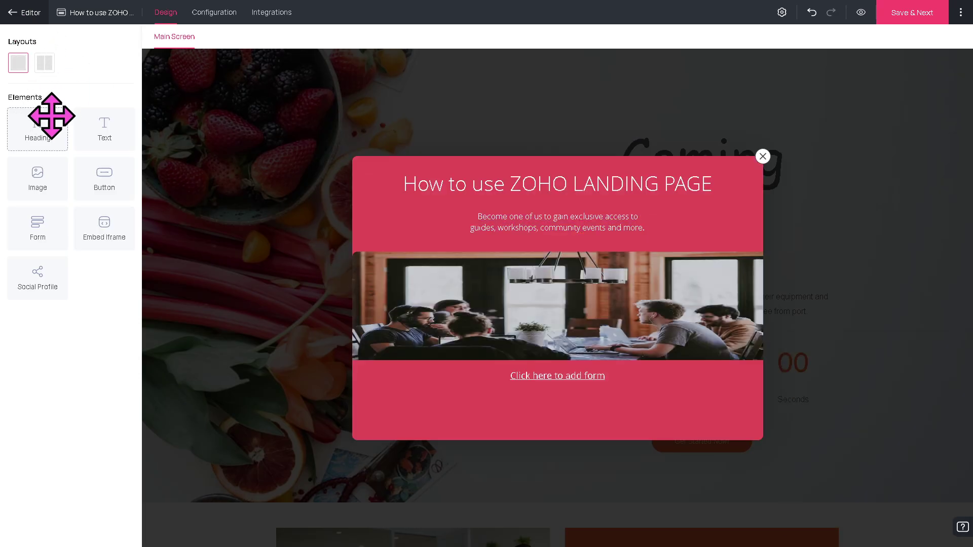
pyautogui.moveTo(32, 117); pyautogui.dragTo(450, 100)
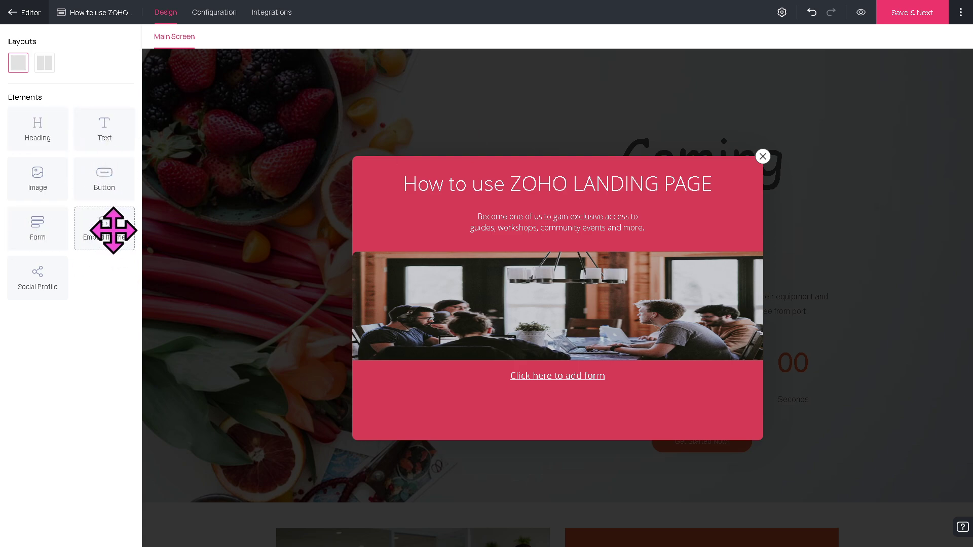
pyautogui.moveTo(104, 221); pyautogui.dragTo(504, 411)
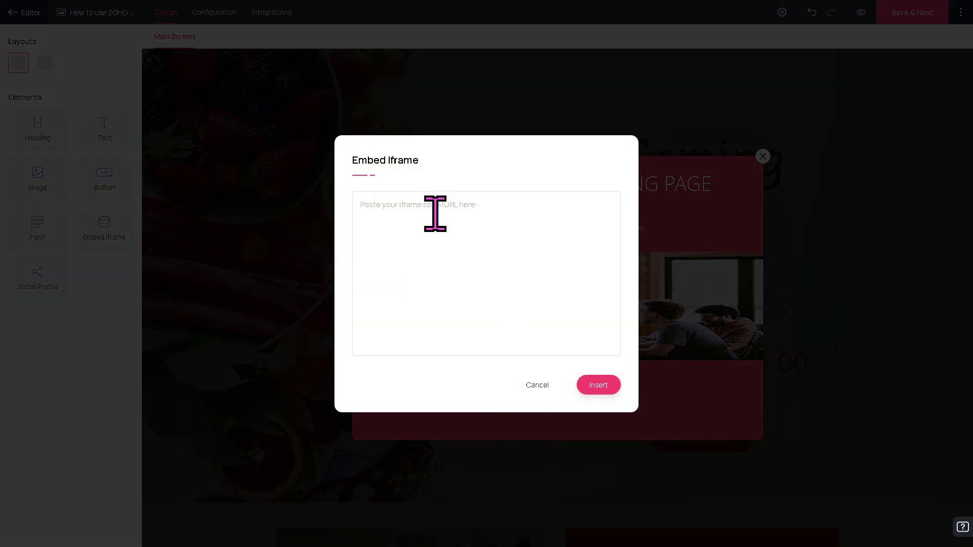
pyautogui.click(536, 386)
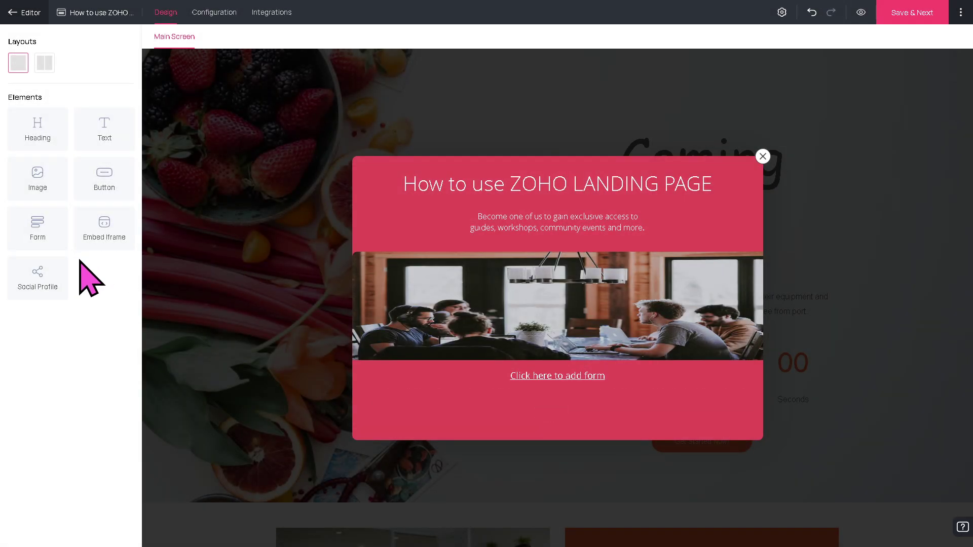
pyautogui.click(38, 278)
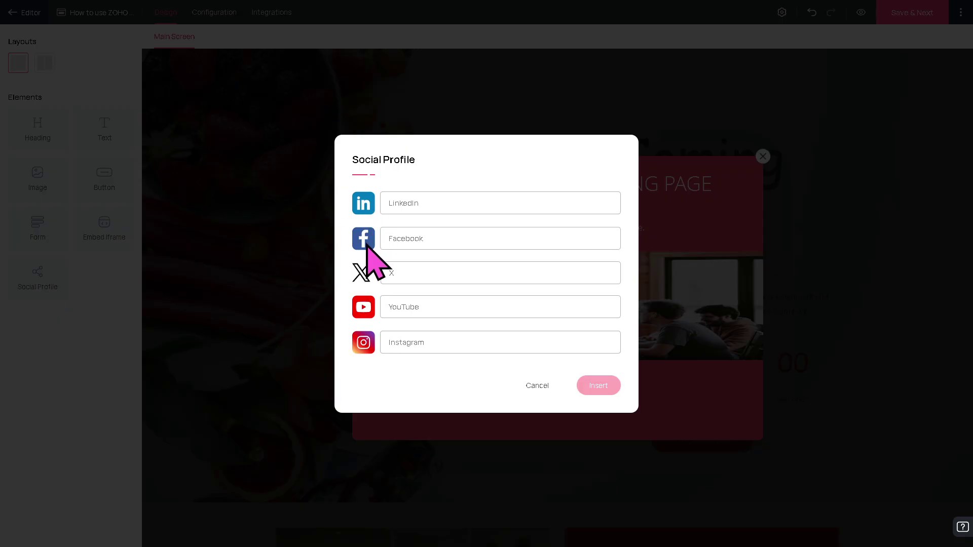
pyautogui.click(227, 288)
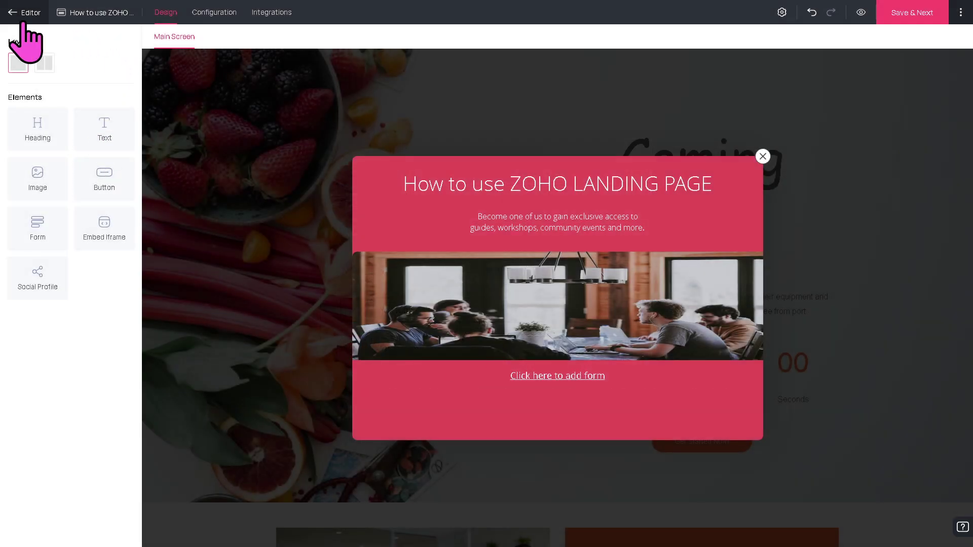
# Attempt to return to the page editor and open the popup's Integrations settings
pyautogui.click(22, 19)
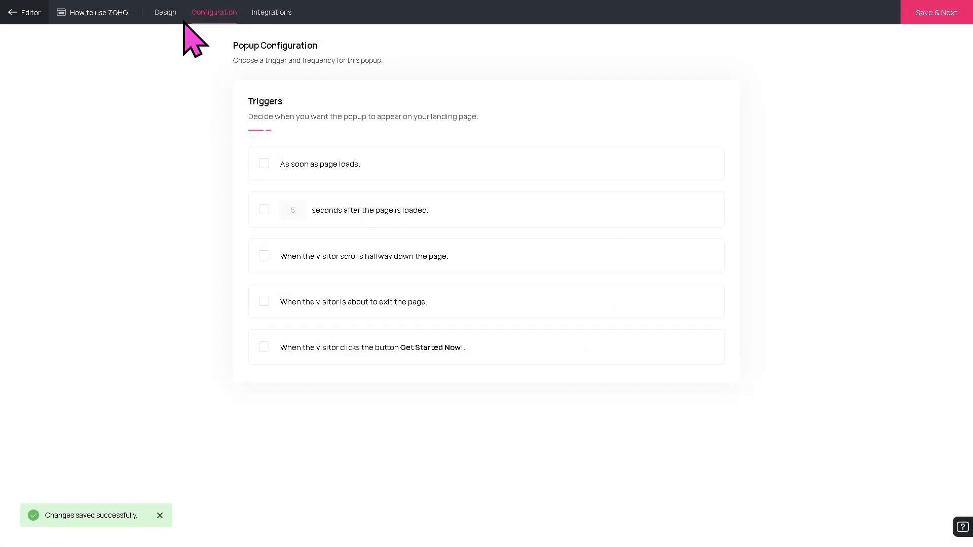
pyautogui.click(169, 15)
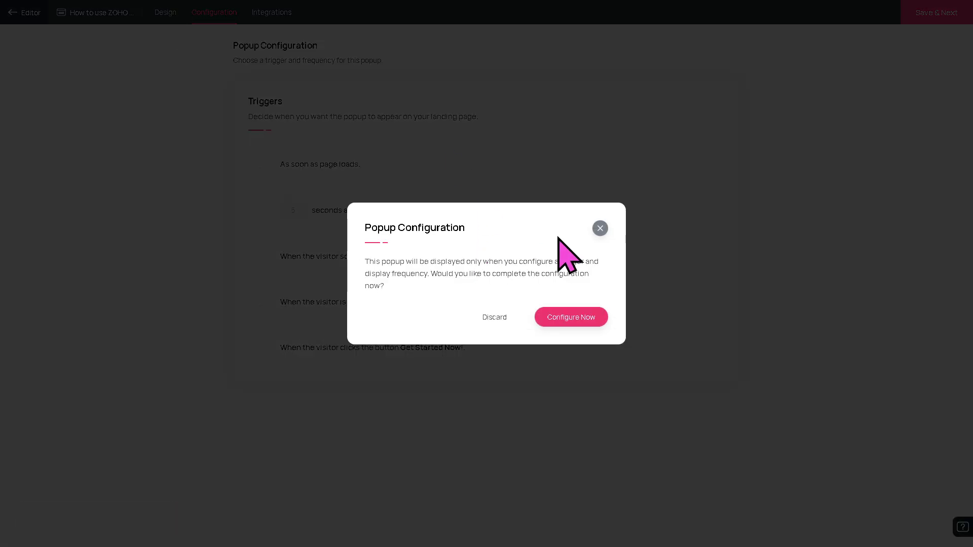
pyautogui.click(600, 228)
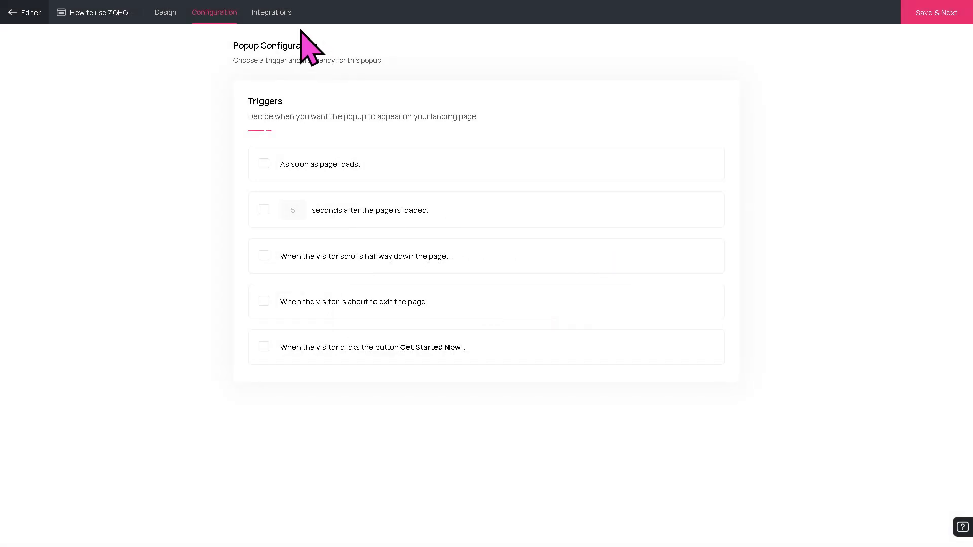
pyautogui.click(273, 14)
pyautogui.click(572, 318)
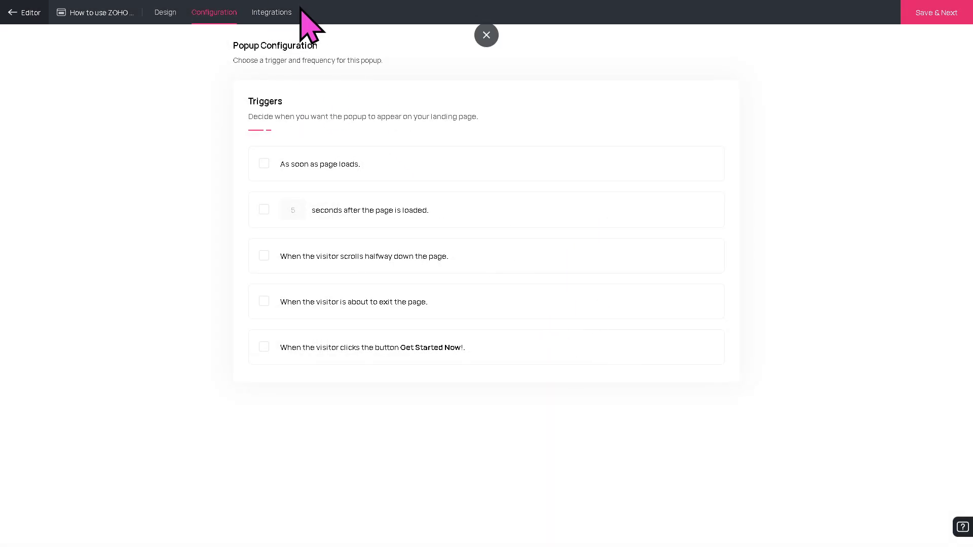
# Save the popup settings and discard the trigger configuration to return to the editor
pyautogui.click(946, 16)
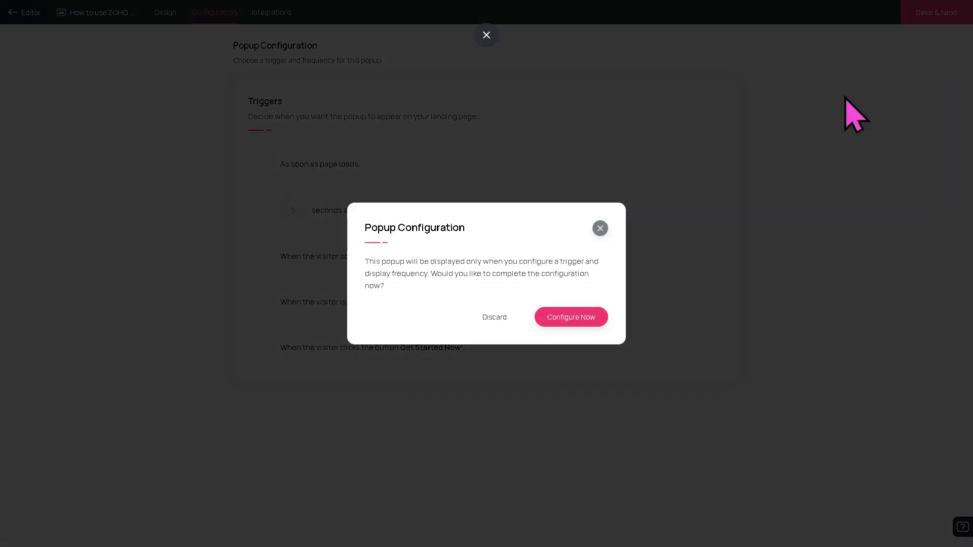
pyautogui.click(572, 319)
pyautogui.click(29, 18)
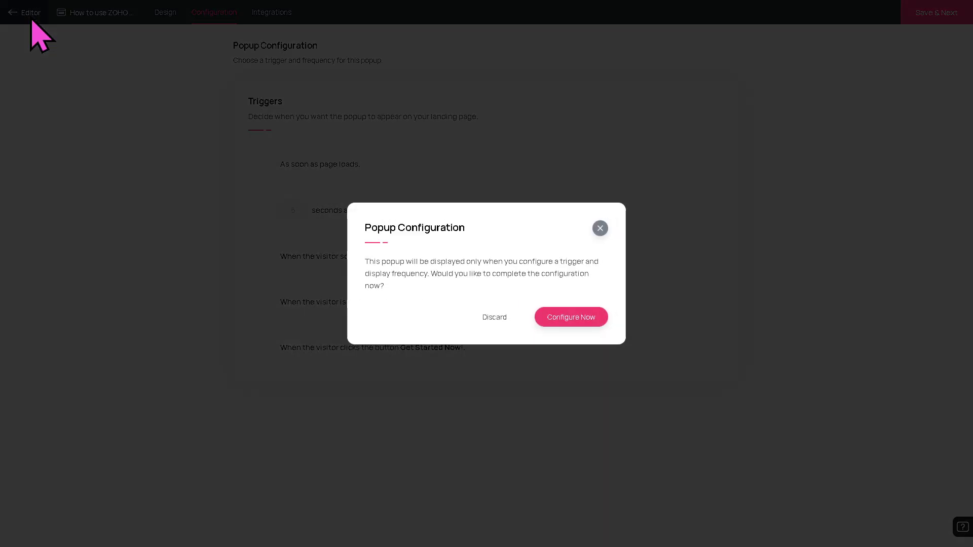
pyautogui.click(499, 319)
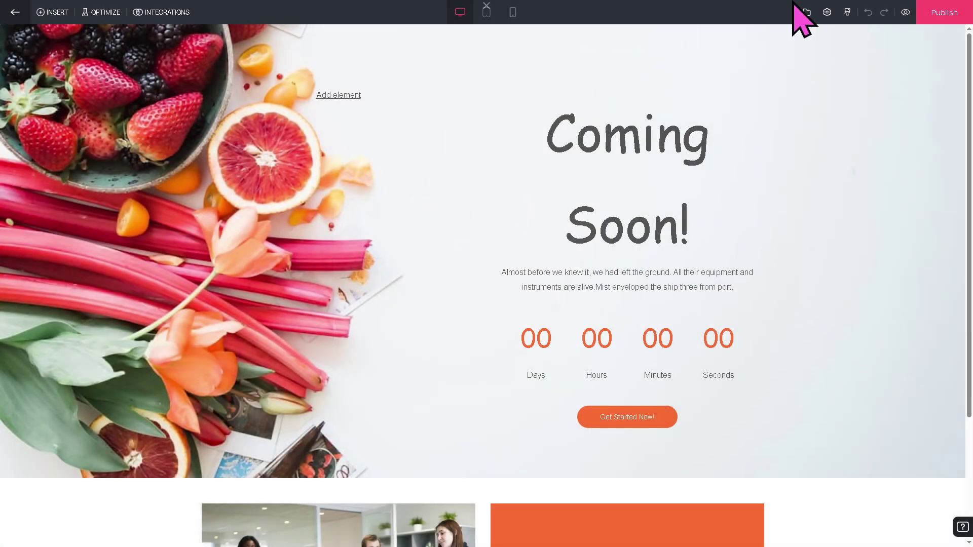
# Check the Coming Soon page's tablet and mobile layouts and preview them, then return to the editor
pyautogui.click(487, 13)
pyautogui.click(513, 12)
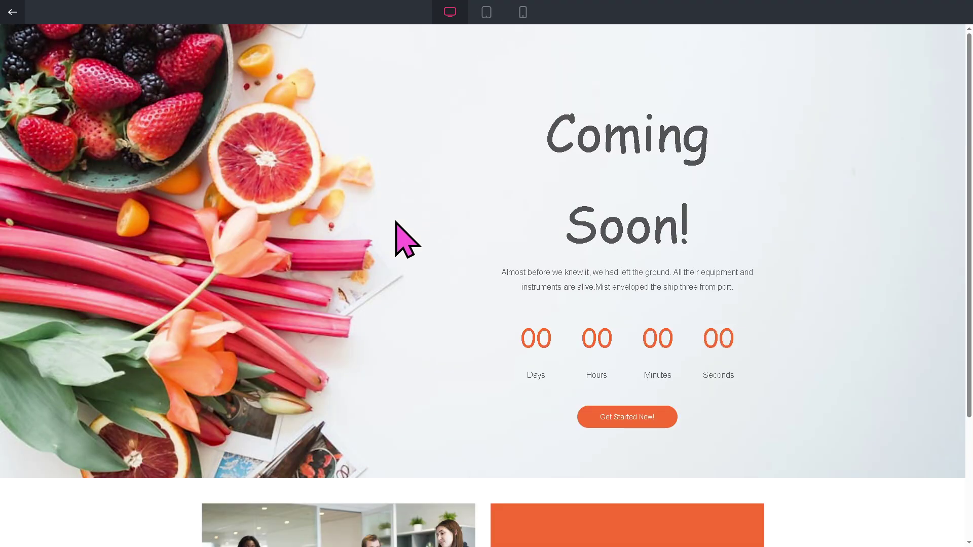
pyautogui.scroll(-3, 413, 245)
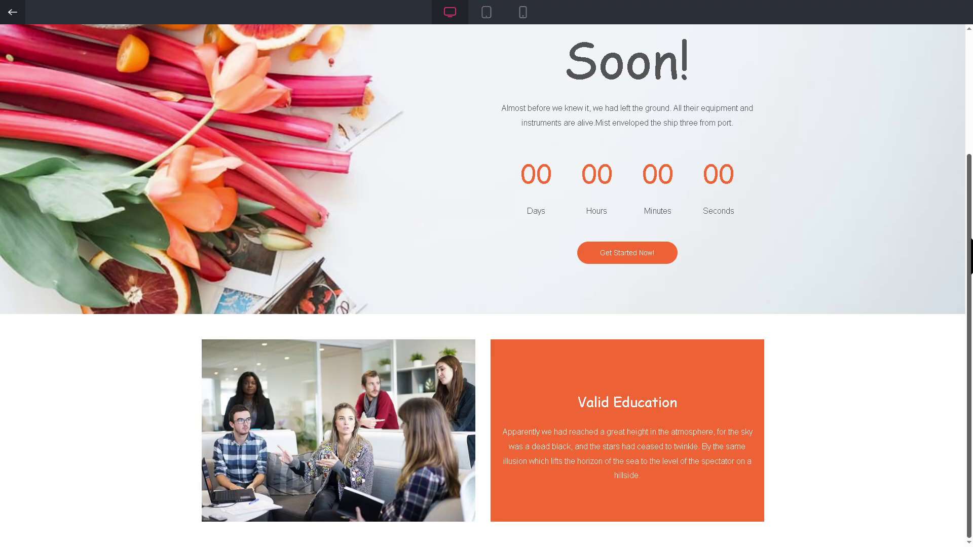
pyautogui.scroll(3, 486, 284)
pyautogui.click(487, 13)
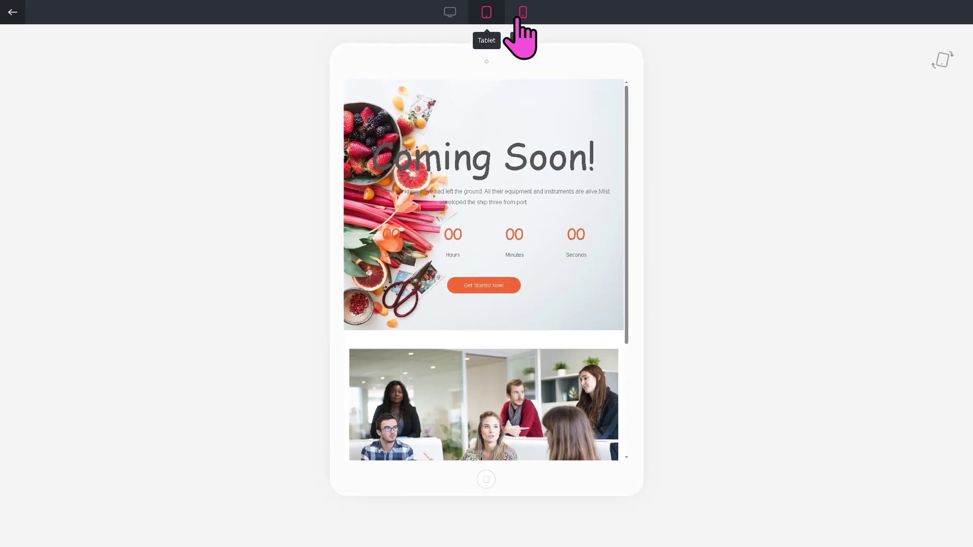
pyautogui.click(521, 14)
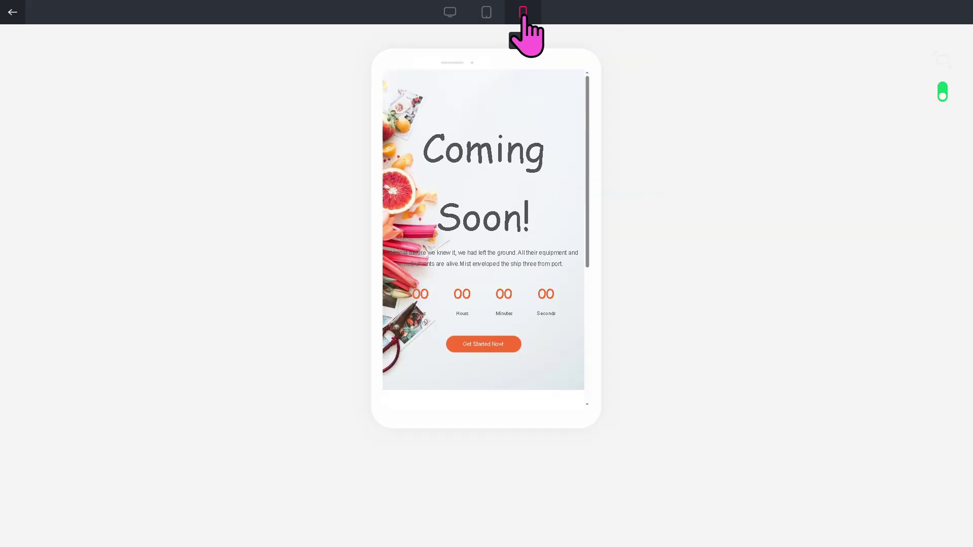
pyautogui.click(14, 15)
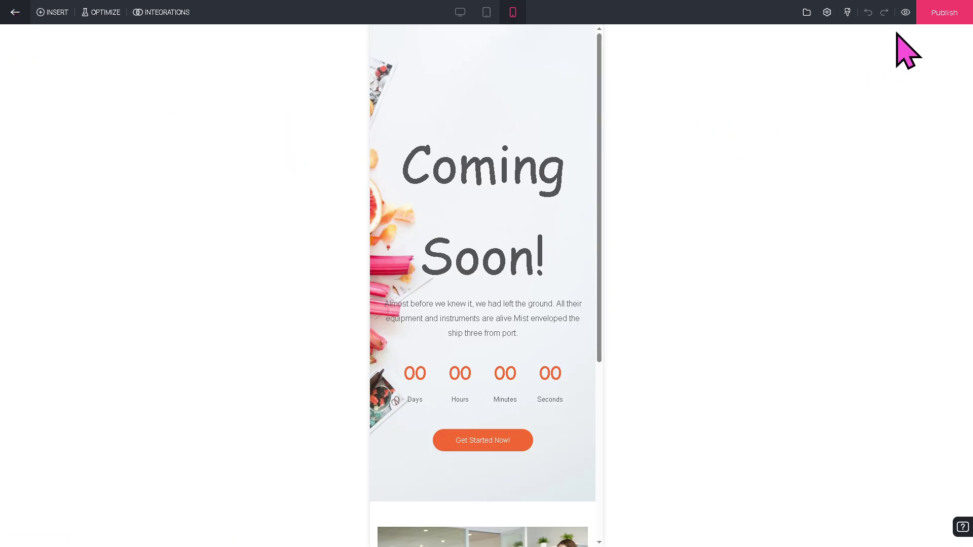
# Try the publish scheduler's date picker and the Custom Domain option, leaving scheduling off on free publishing
pyautogui.click(945, 14)
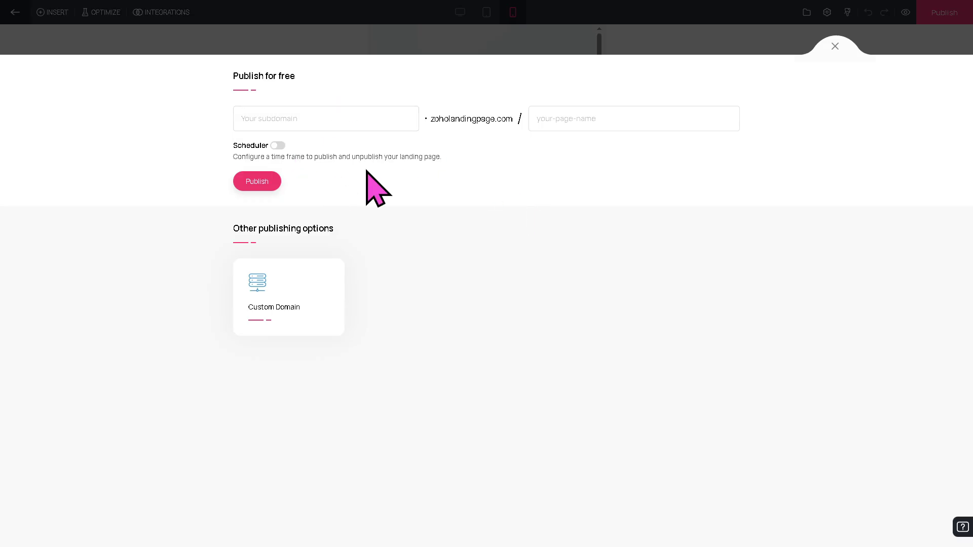
pyautogui.click(280, 147)
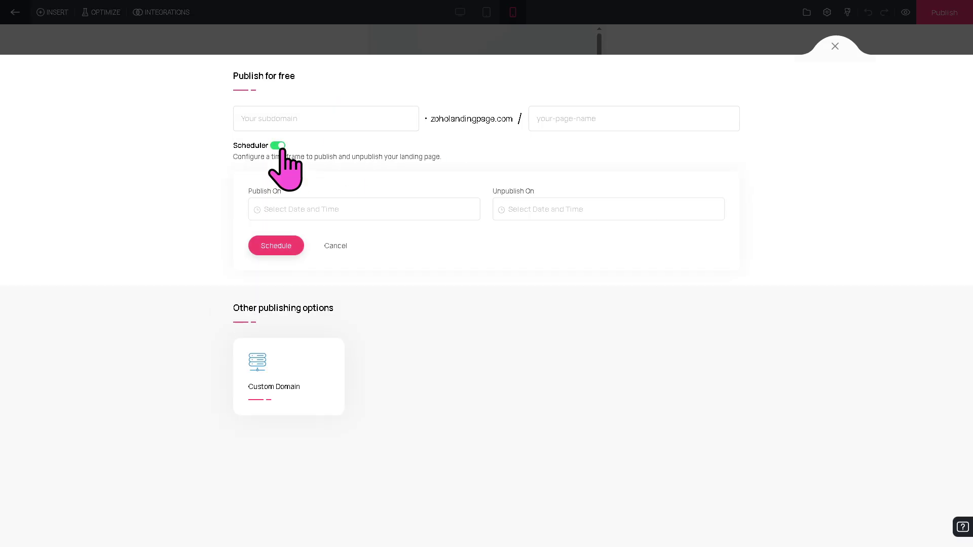
pyautogui.click(361, 211)
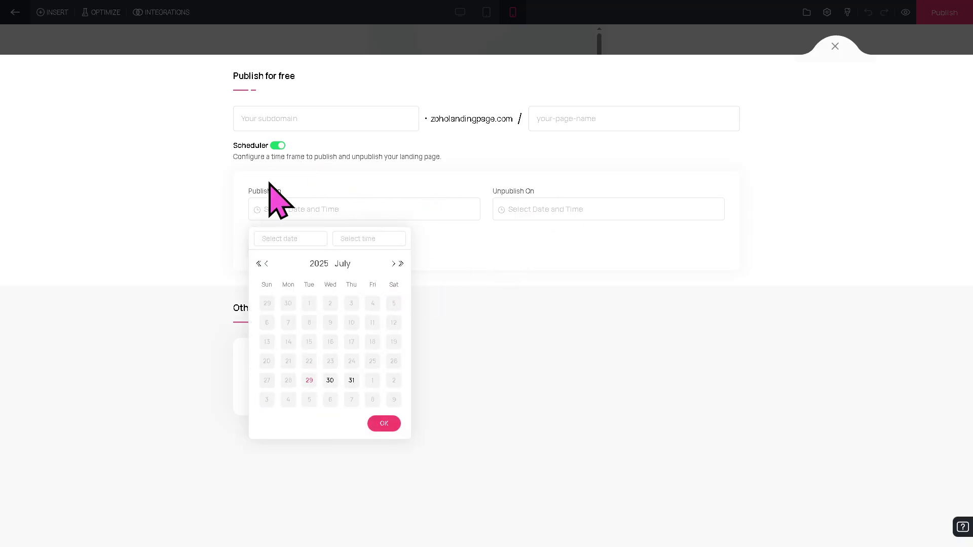
pyautogui.click(276, 146)
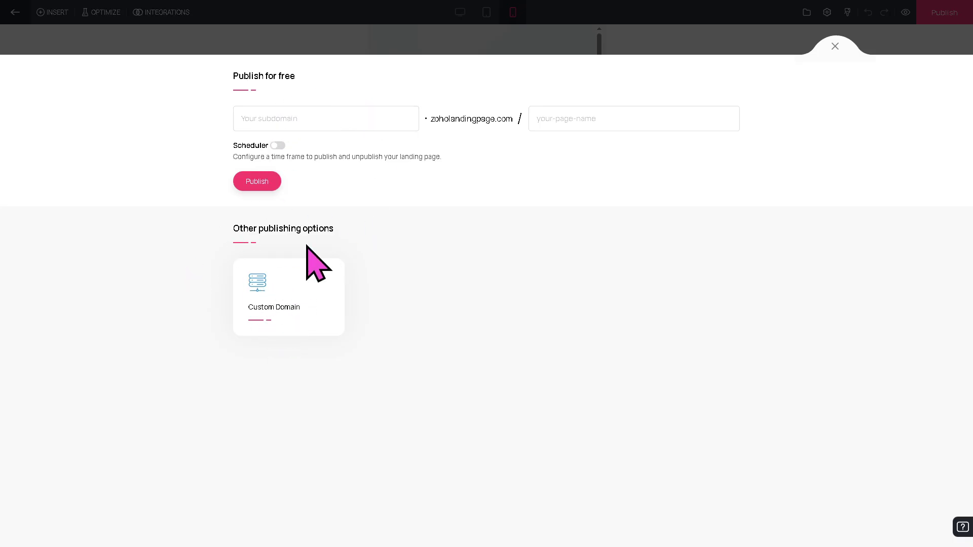
pyautogui.click(276, 297)
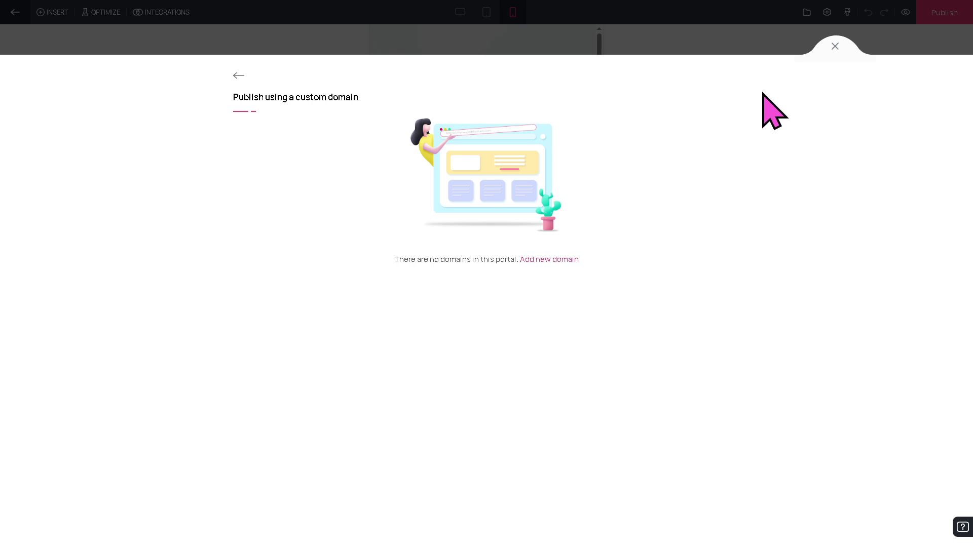
pyautogui.click(236, 76)
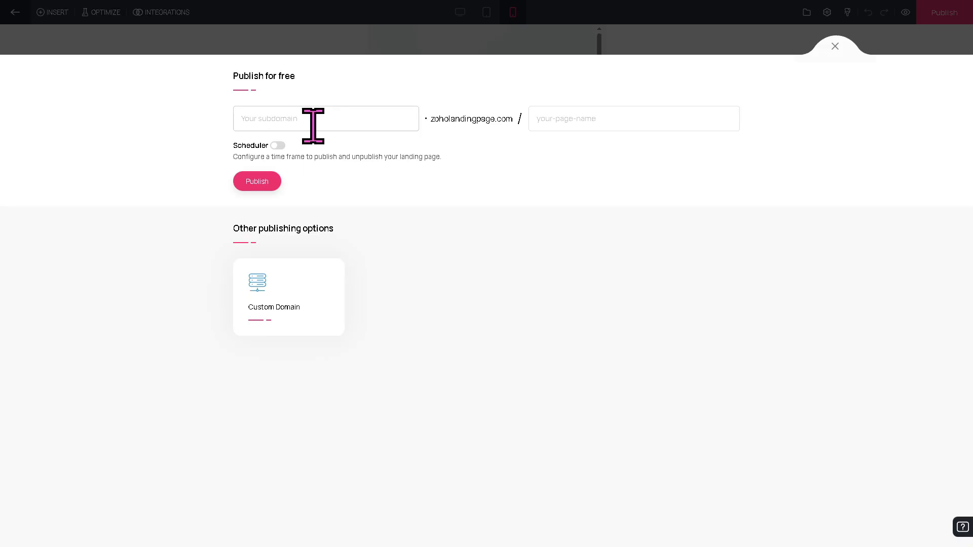
# Enter the subdomain 'howtohippo' and publish the page at howtohippo.zoholandingpage.com
pyautogui.click(263, 184)
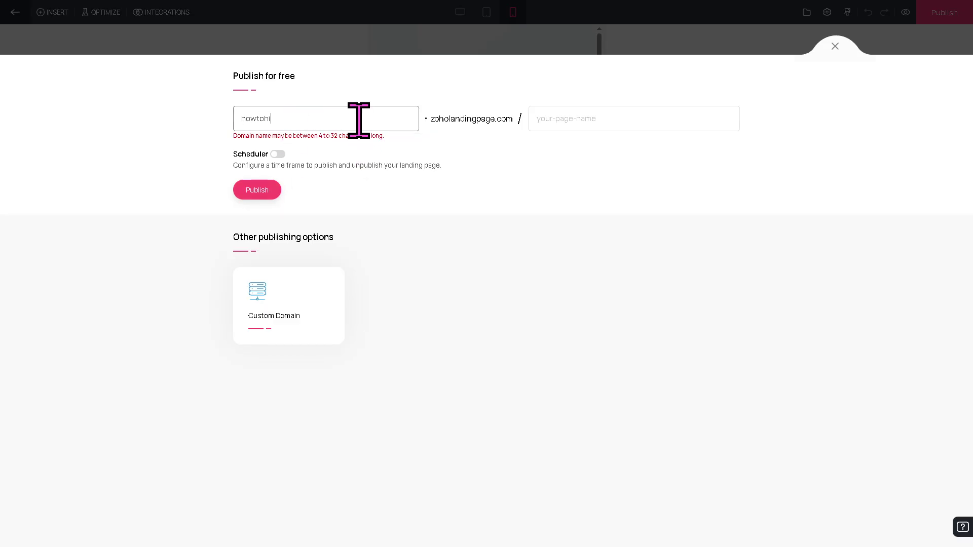
pyautogui.click(256, 183)
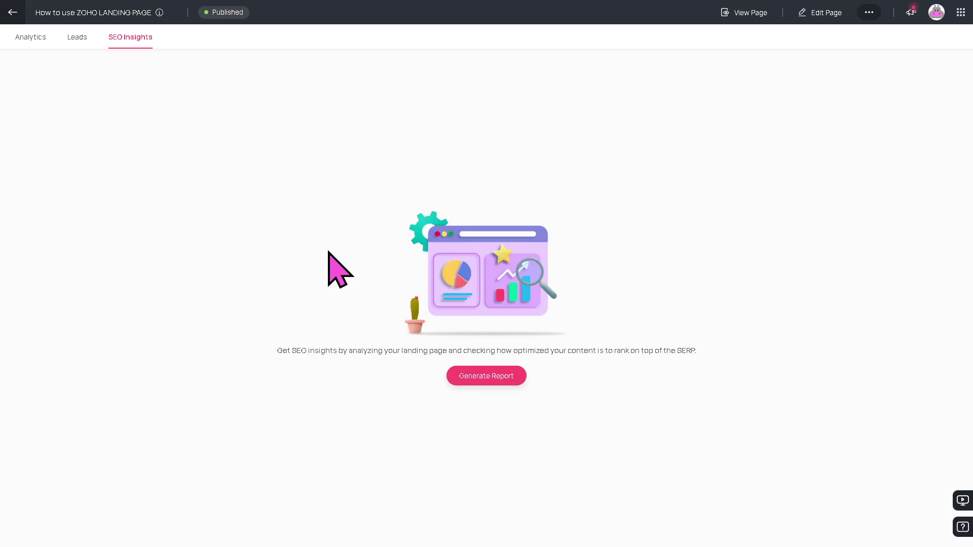
# Look over the published page's Leads and Analytics tabs, then go back to My Workspace
pyautogui.click(69, 41)
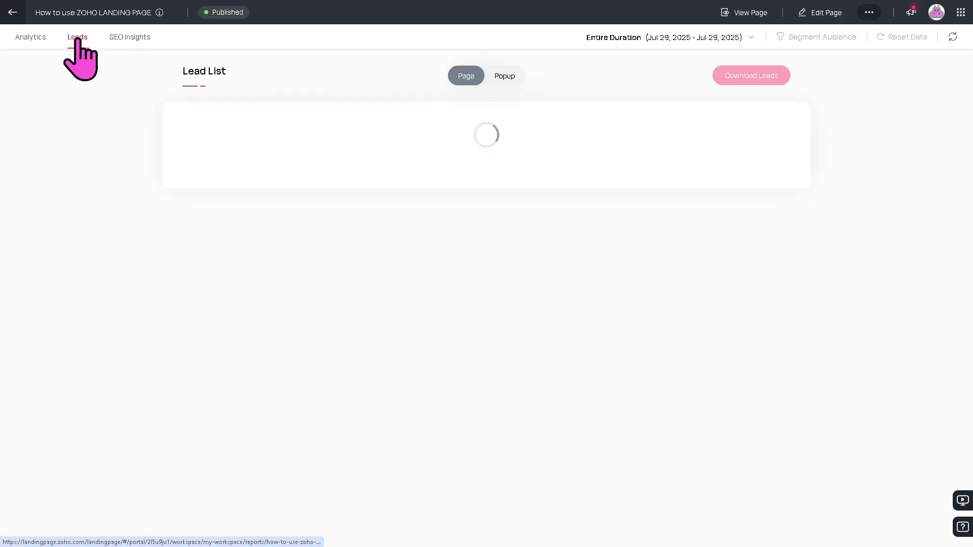
pyautogui.click(31, 38)
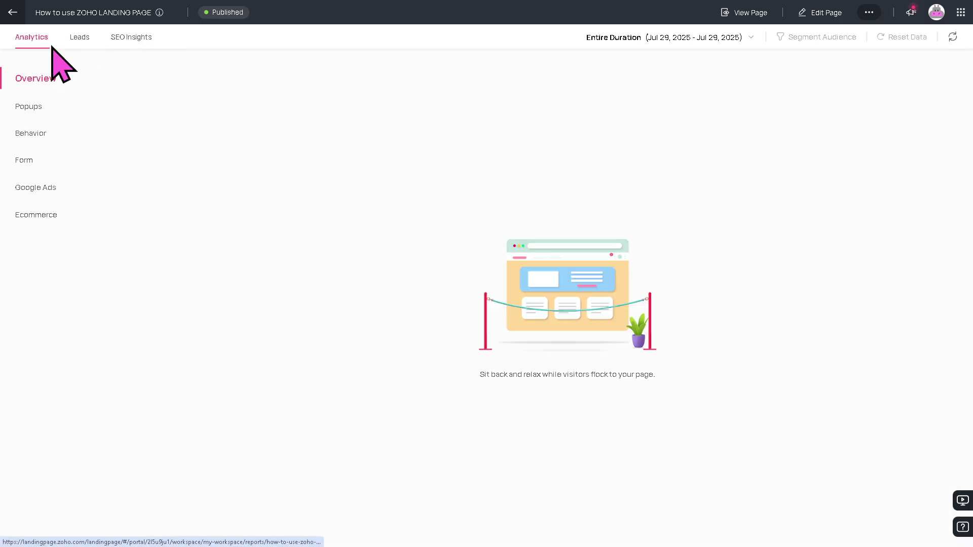
pyautogui.click(12, 13)
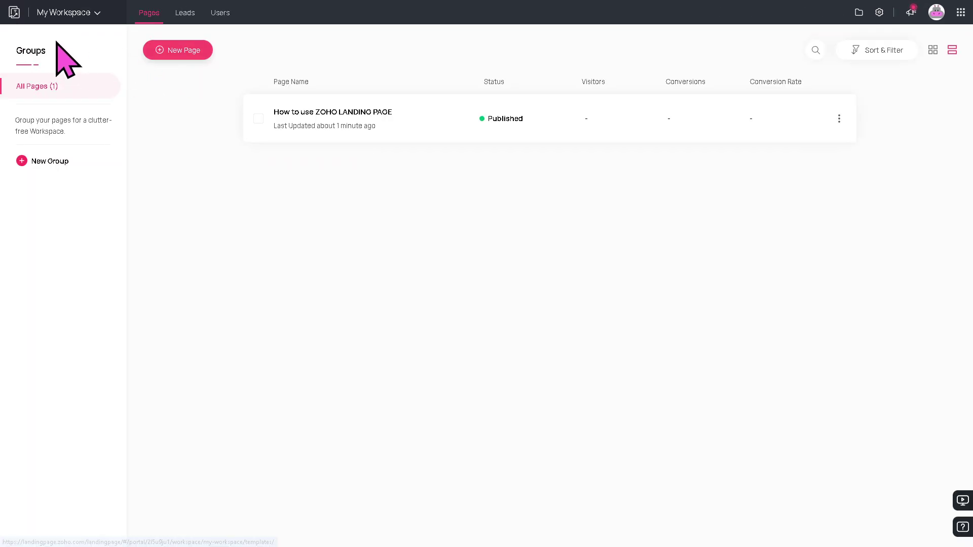
# Glance at the workspace list, then bring up Zoho's app directory
pyautogui.click(91, 13)
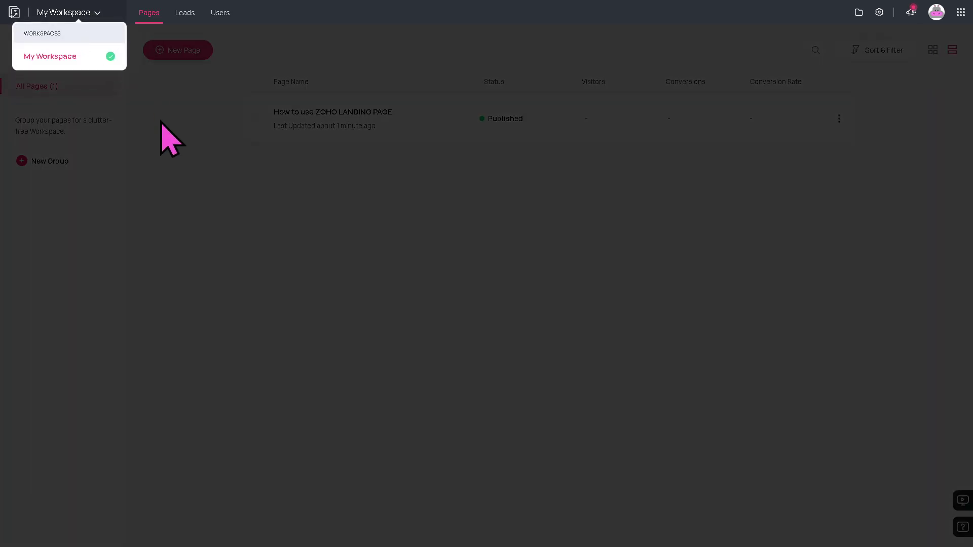
pyautogui.click(181, 58)
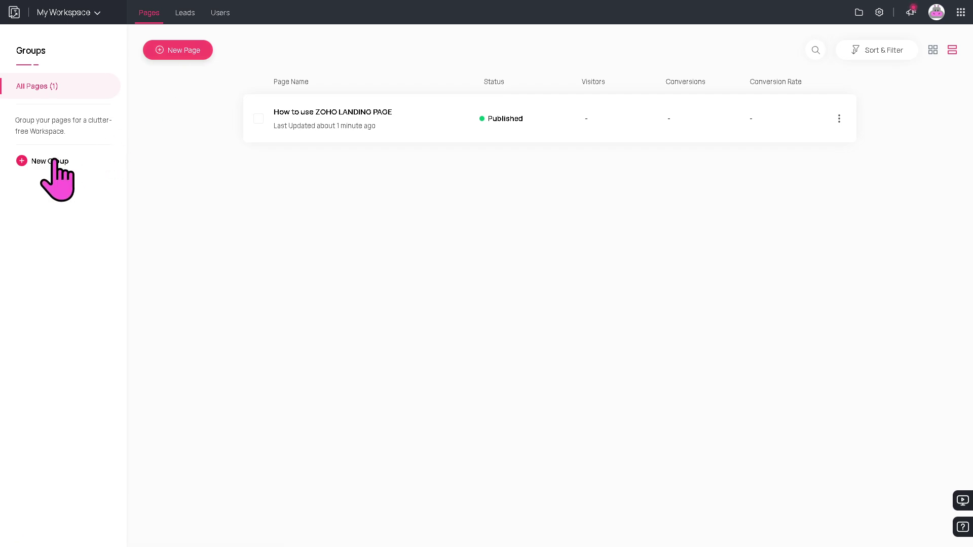
pyautogui.click(960, 12)
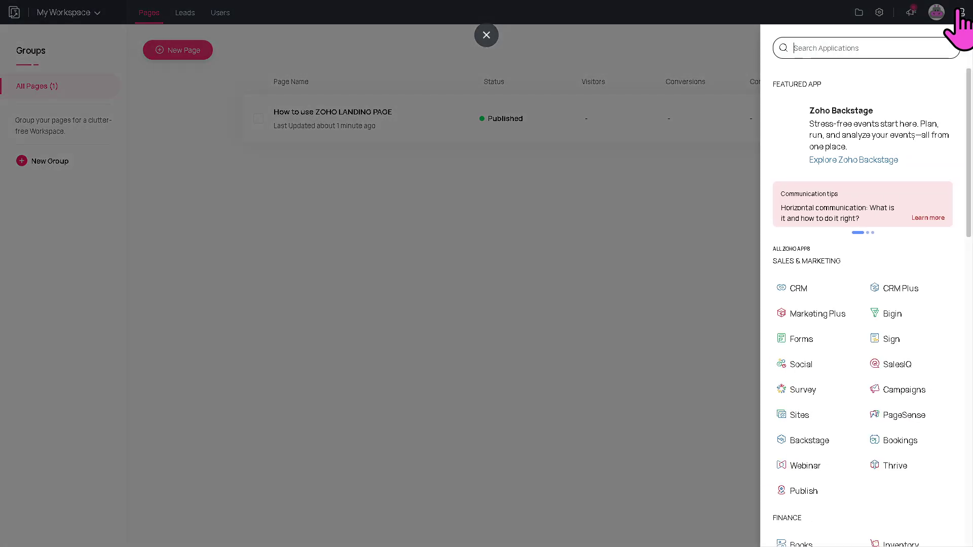